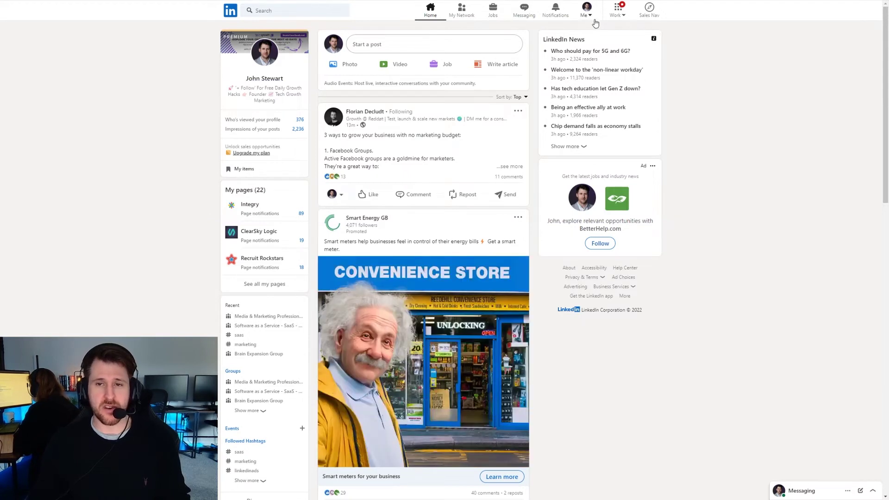
# - From the Work menu, start a new LinkedIn Company Page and choose the Company page type
pyautogui.click(619, 13)
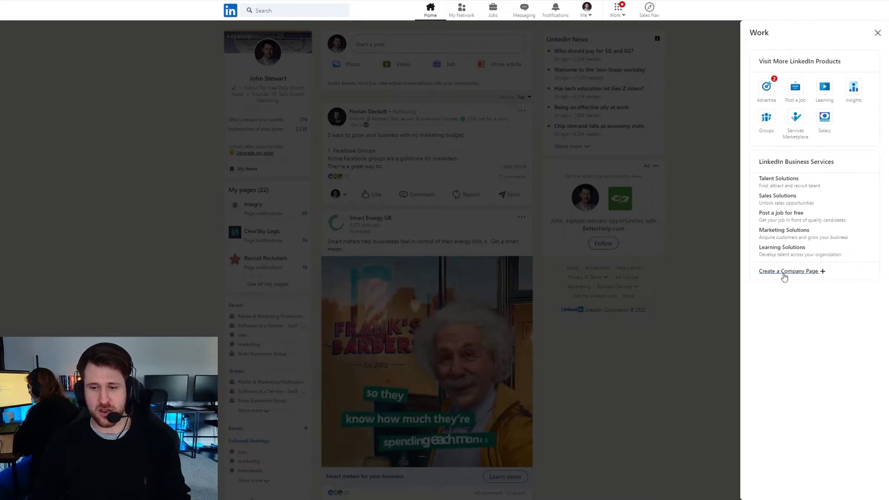
pyautogui.click(788, 274)
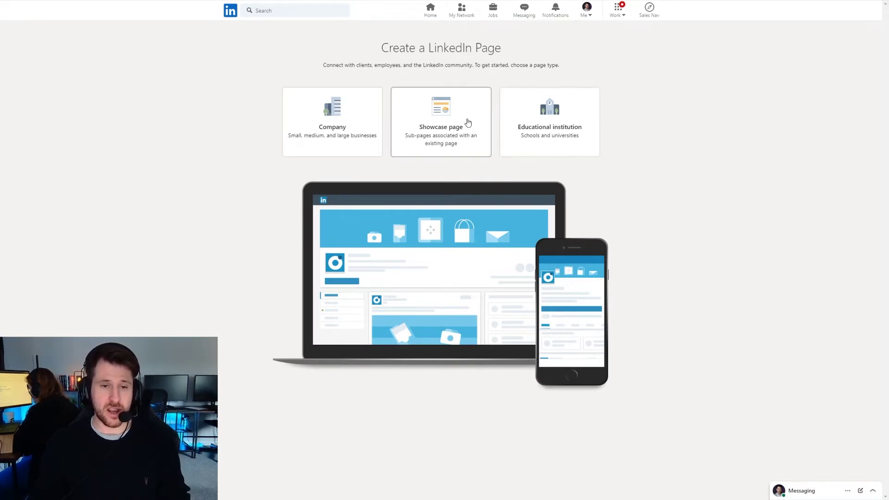
pyautogui.click(345, 136)
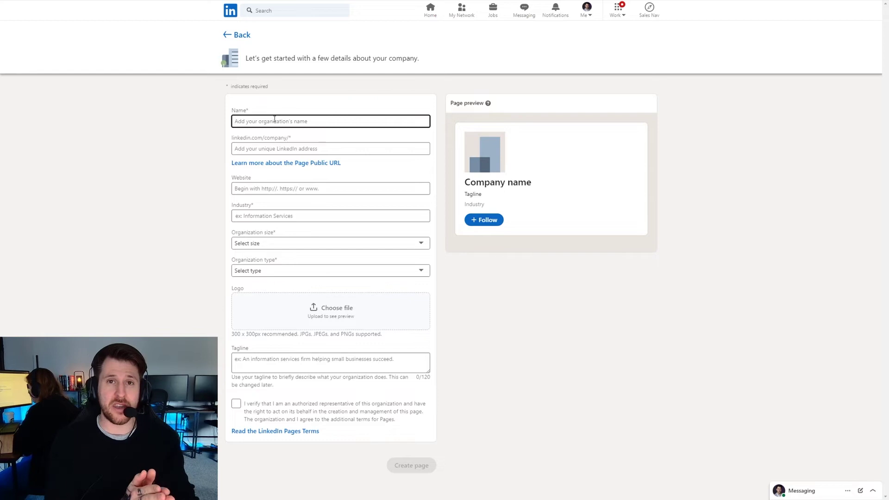
# - Enter 'Test Company' as the page name, correcting the misspelled ending
pyautogui.write('Test Cmpy')
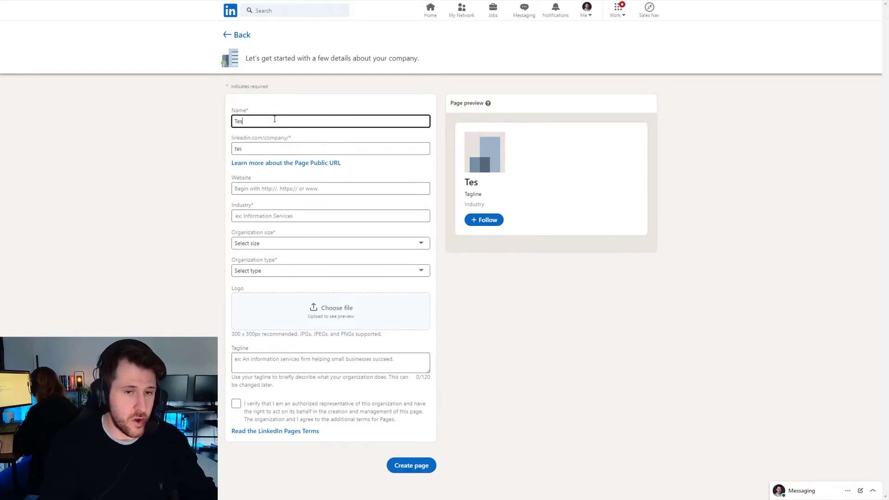
pyautogui.press('BackSpace')
pyautogui.press('BackSpace')
pyautogui.press('BackSpace')
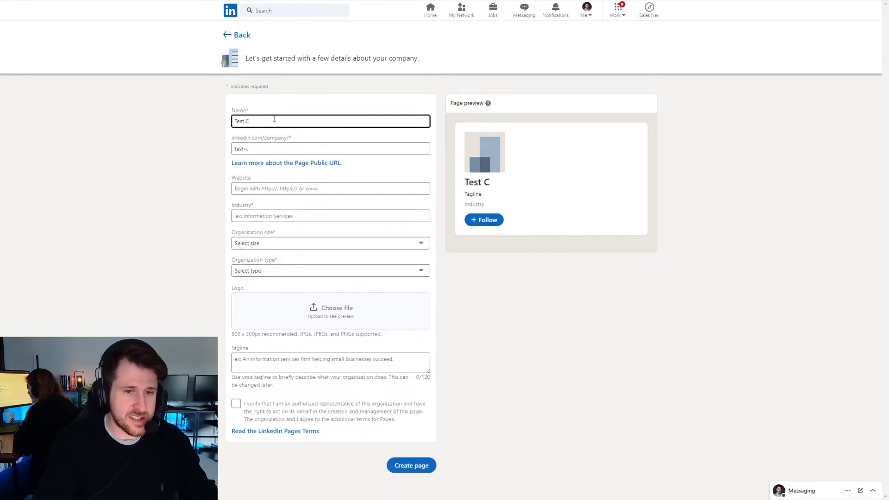
pyautogui.write('ompany')
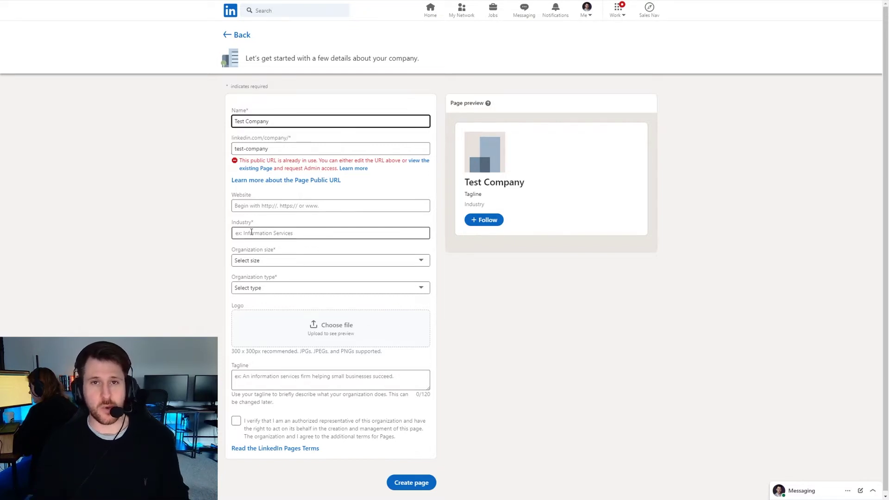
pyautogui.click(277, 233)
pyautogui.write('Manuf')
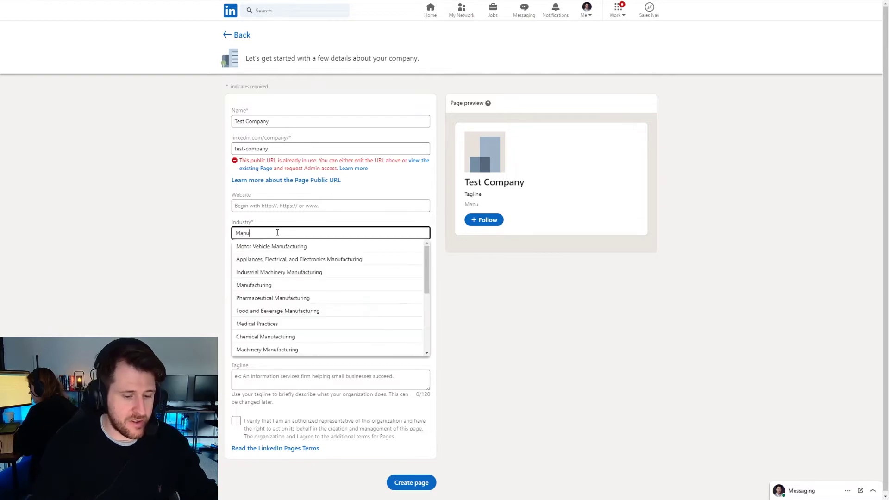
pyautogui.click(257, 285)
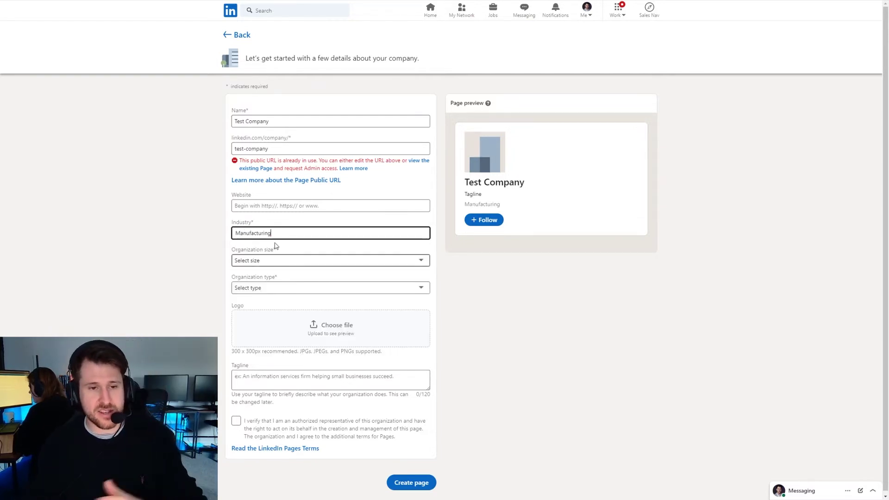
pyautogui.click(279, 204)
pyautogui.write('ww')
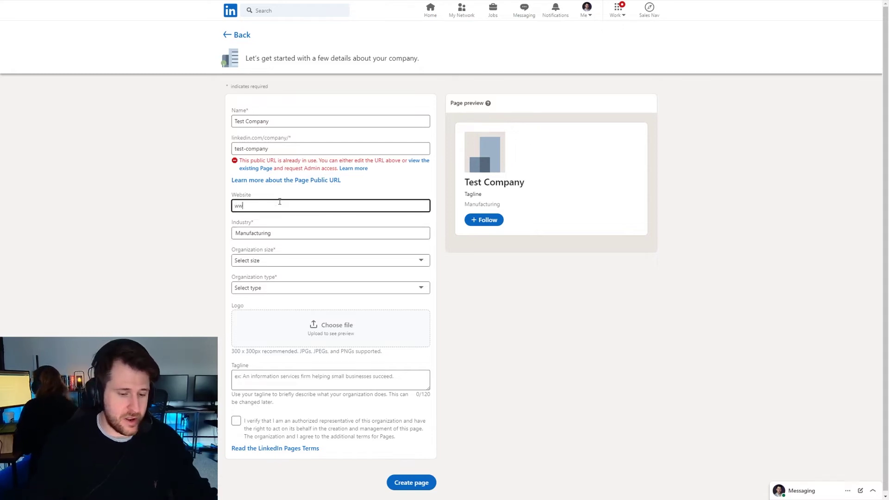
pyautogui.write('w.techgroa')
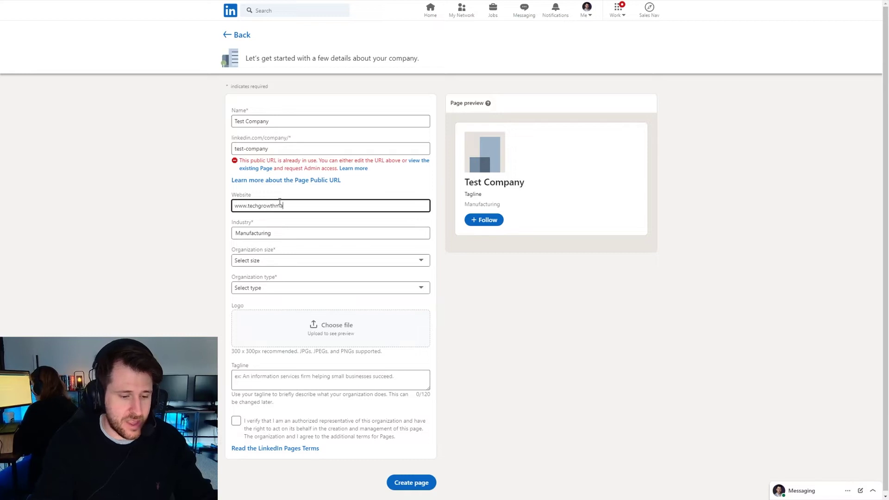
pyautogui.write('thmarketing.com')
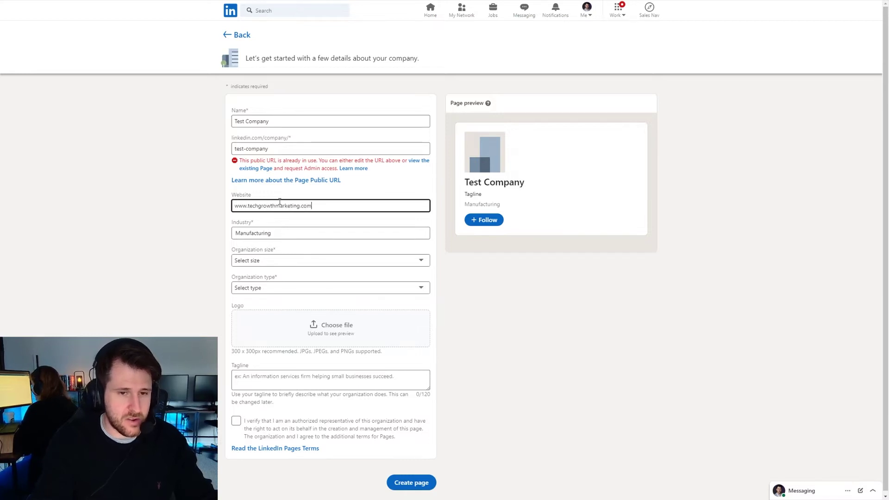
# - Set organization size to 2–10 employees and organization type to Privately held
pyautogui.click(272, 262)
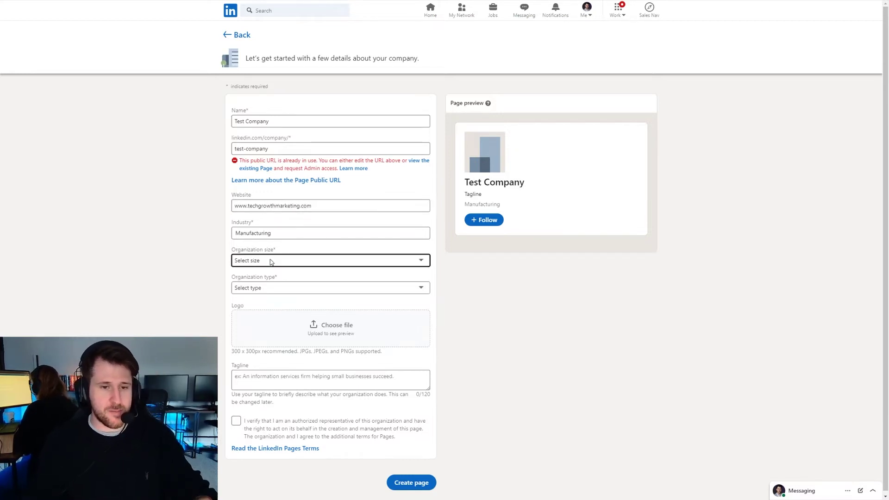
pyautogui.click(276, 289)
pyautogui.click(297, 292)
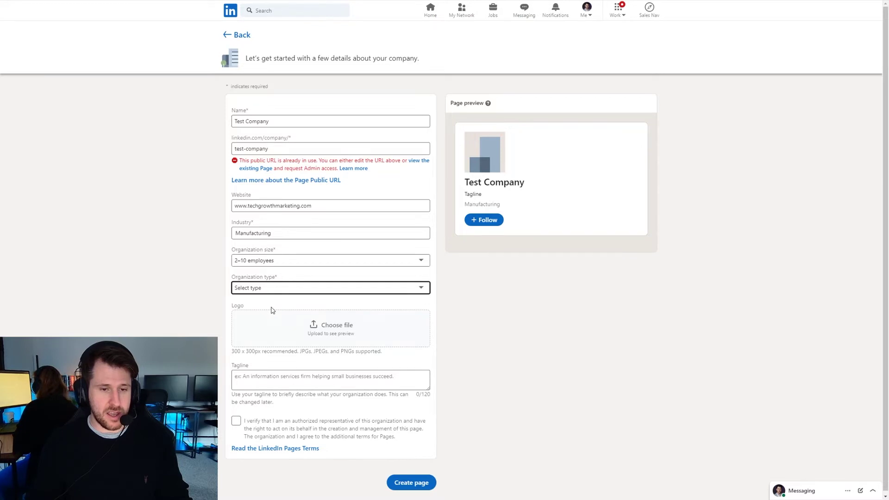
pyautogui.click(252, 349)
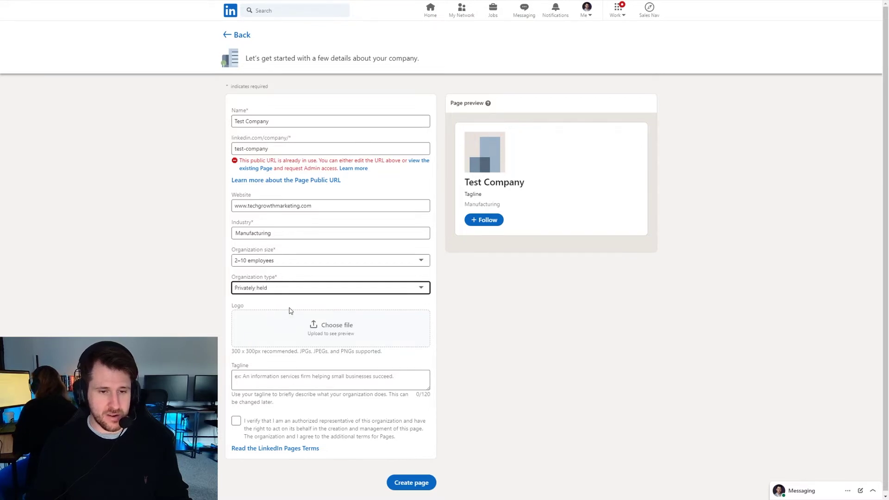
pyautogui.click(331, 327)
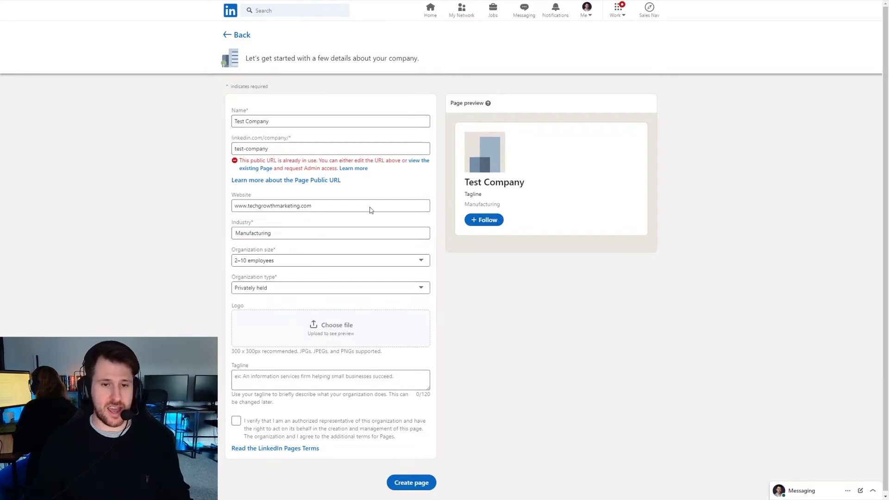
# - Add the tagline 'We help SaaS & Tech companies accelerate their rate of growth within 45 days', verify authority, and create the page
pyautogui.click(292, 379)
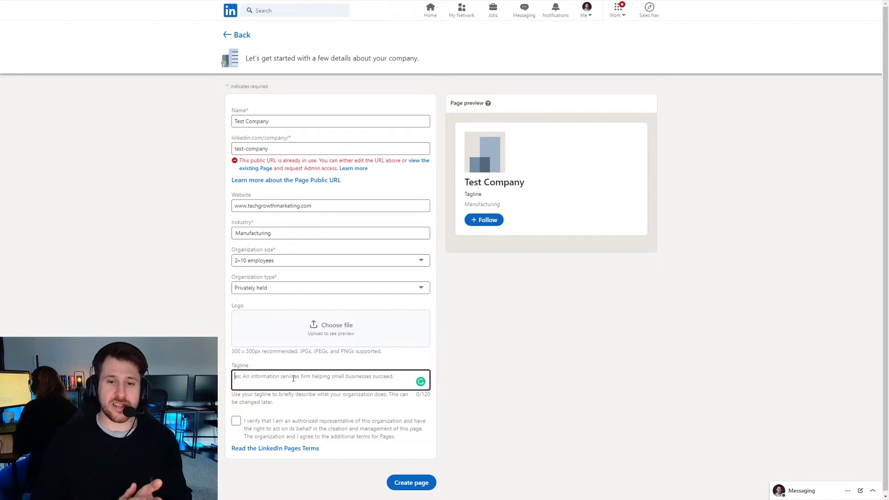
pyautogui.click(480, 192)
pyautogui.click(330, 376)
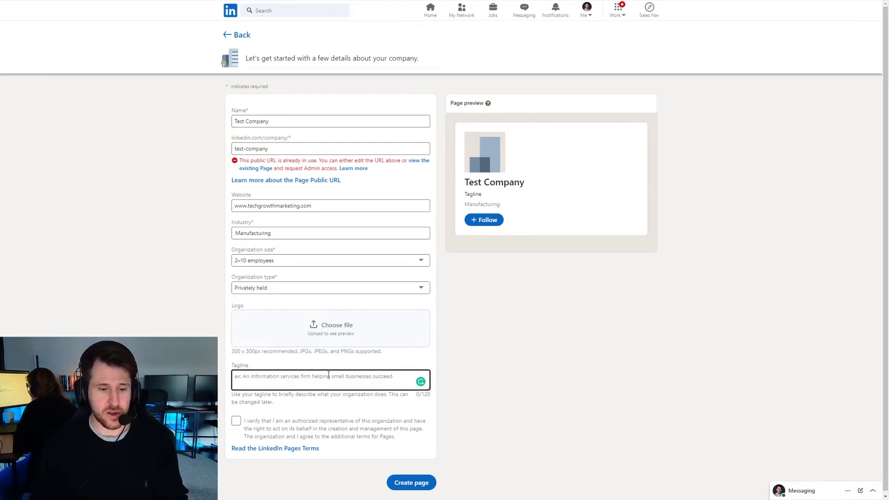
pyautogui.write('We help SaaS &')
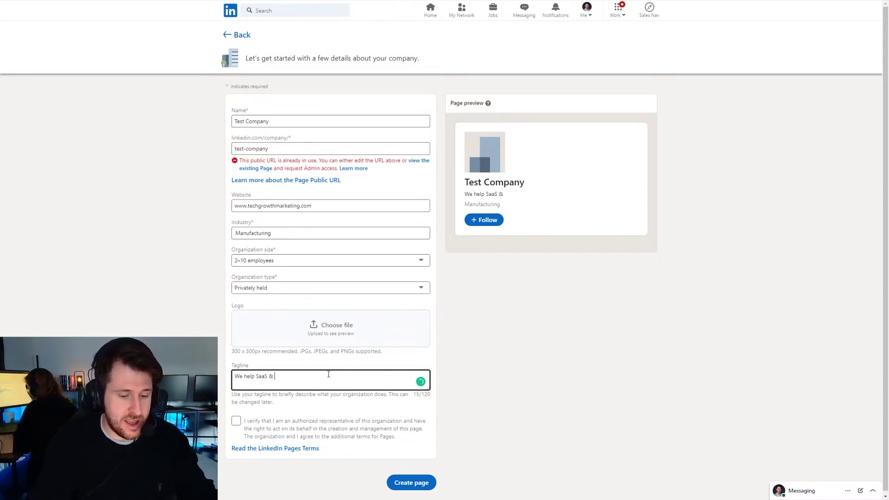
pyautogui.write(' Tech companies acc')
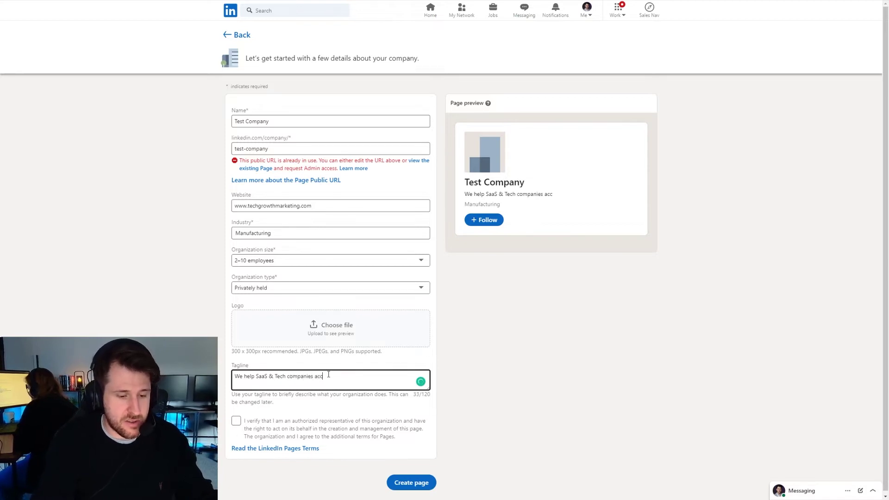
pyautogui.write('elerate their rate of gr')
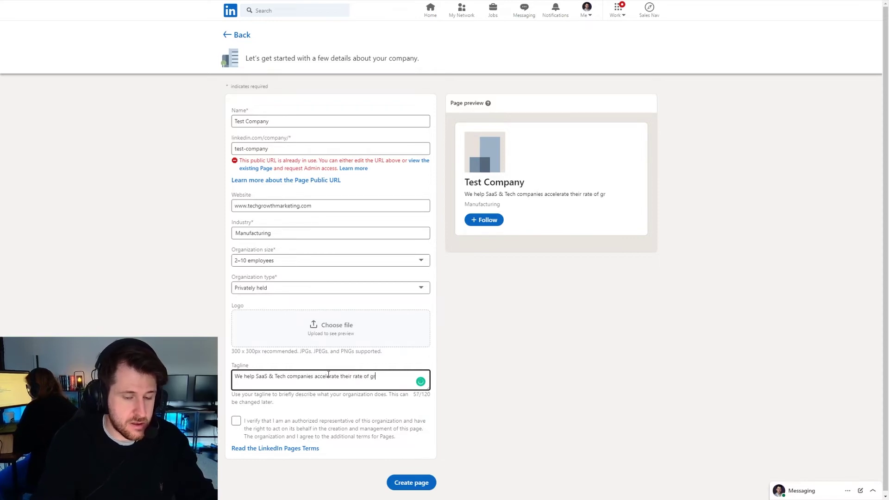
pyautogui.write('owth w')
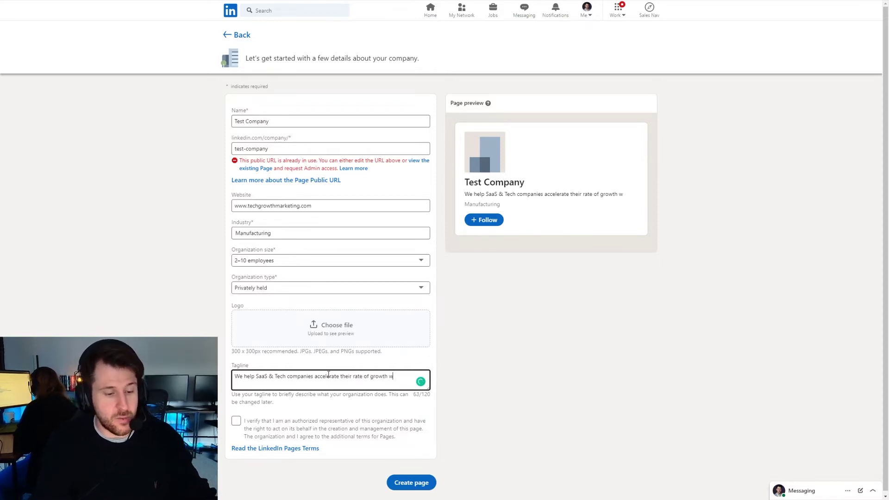
pyautogui.write('ithi')
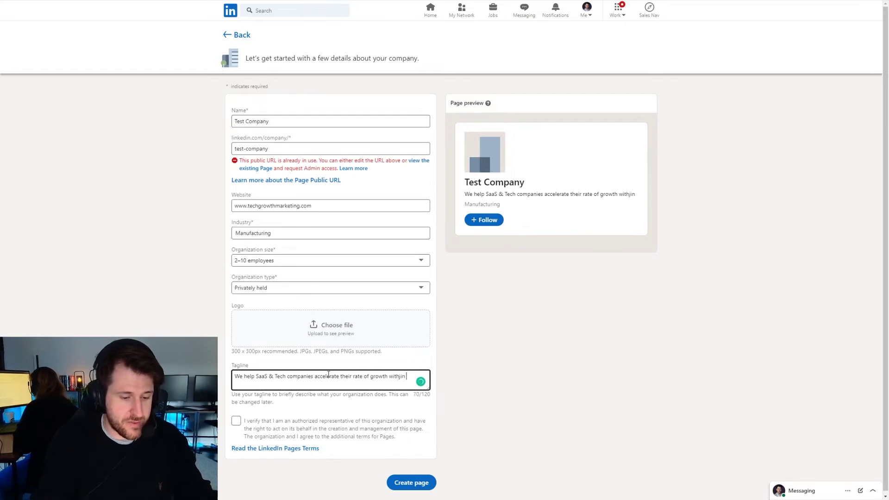
pyautogui.write('n 45 days')
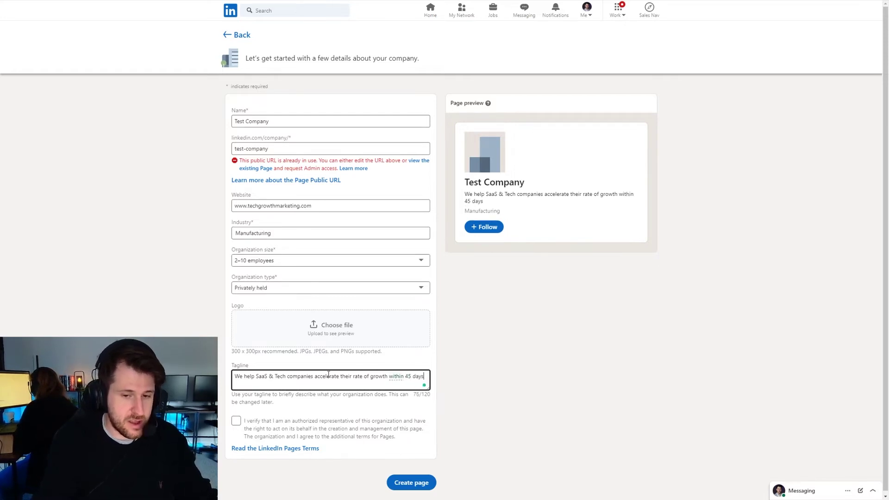
pyautogui.write(' (without ')
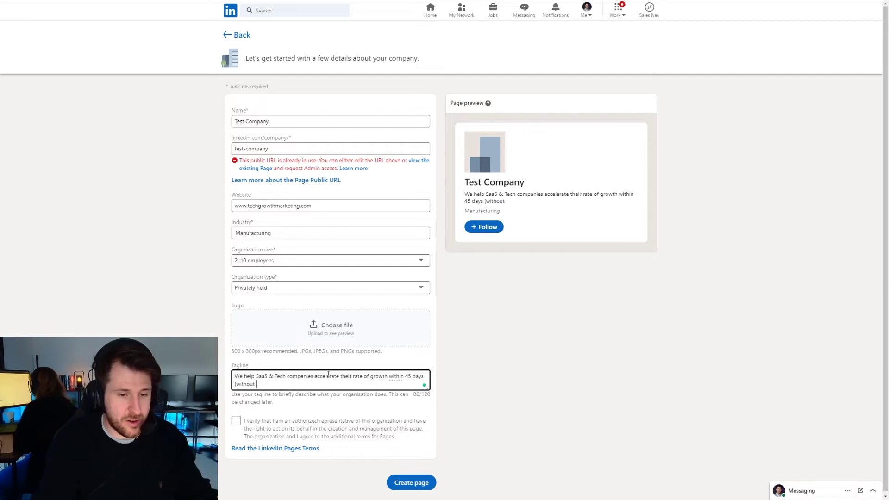
pyautogui.write('having to ')
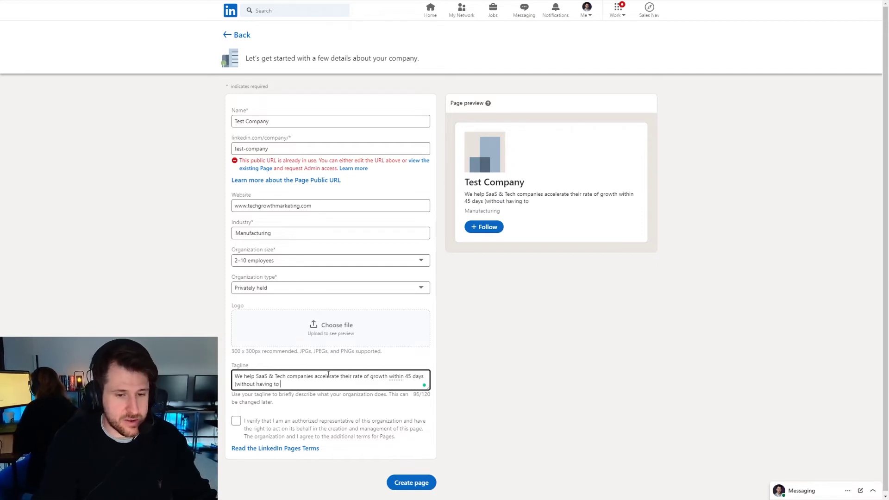
pyautogui.write('figure out the')
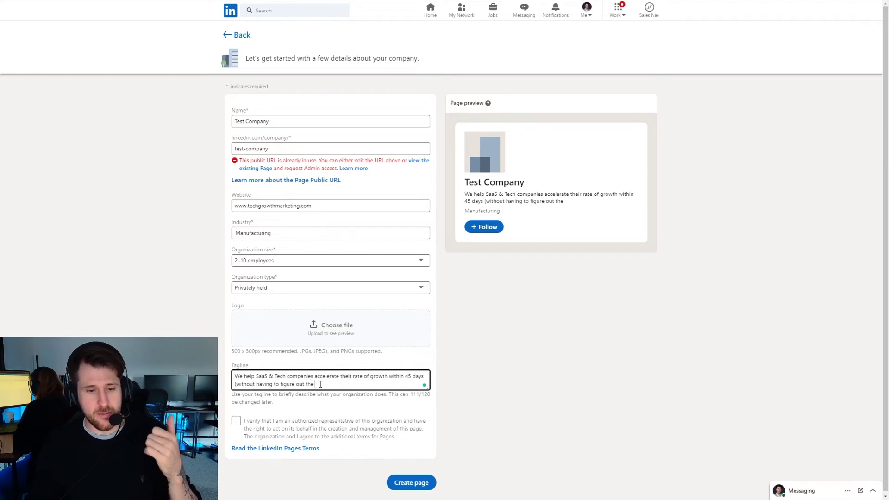
pyautogui.moveTo(321, 385); pyautogui.dragTo(232, 385)
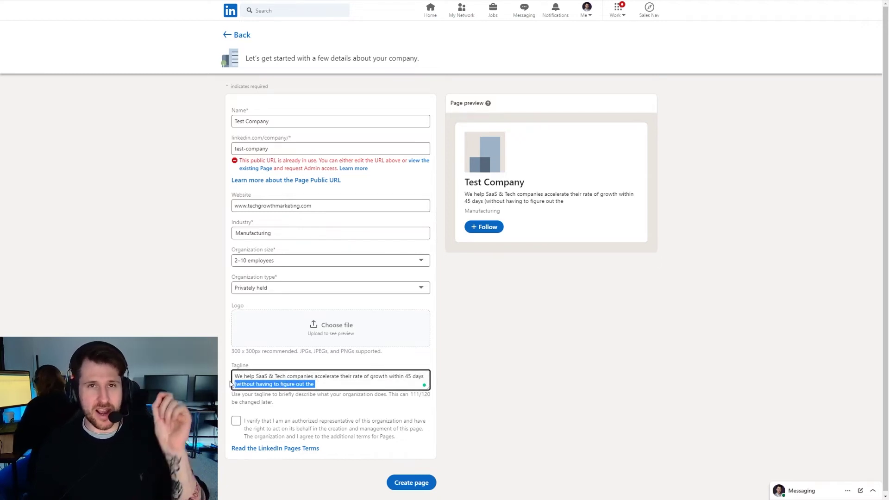
pyautogui.press('BackSpace')
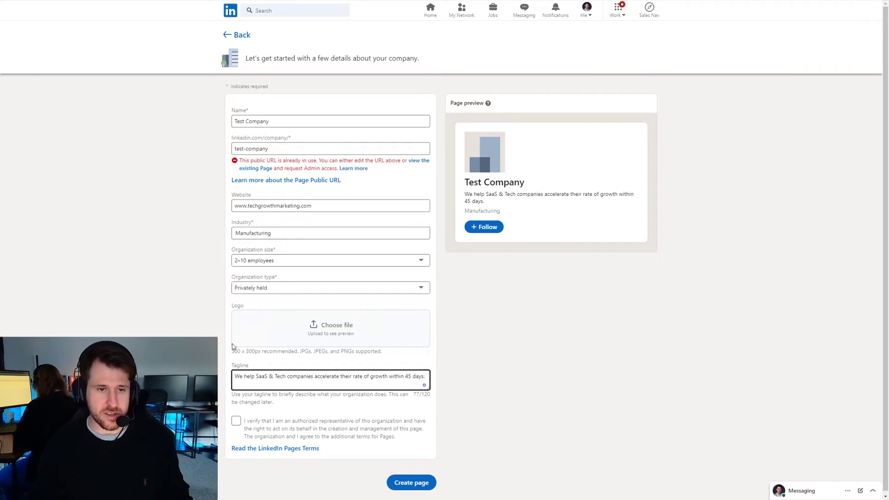
pyautogui.click(236, 421)
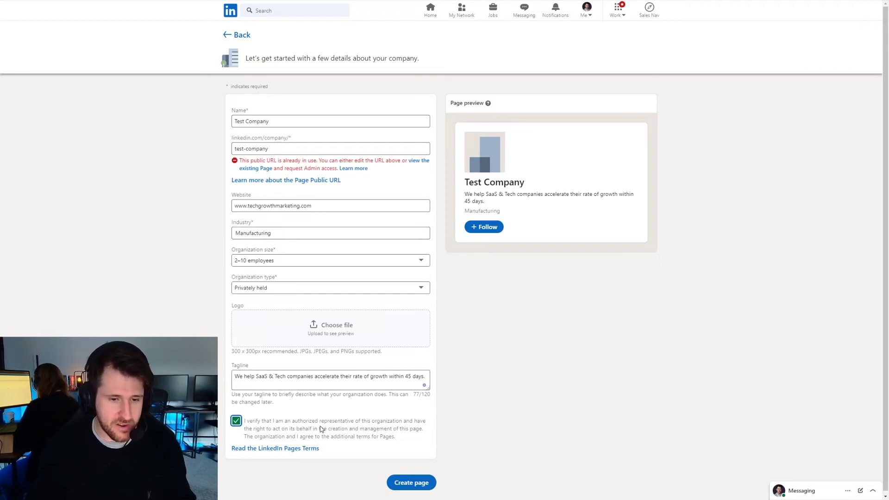
pyautogui.click(411, 482)
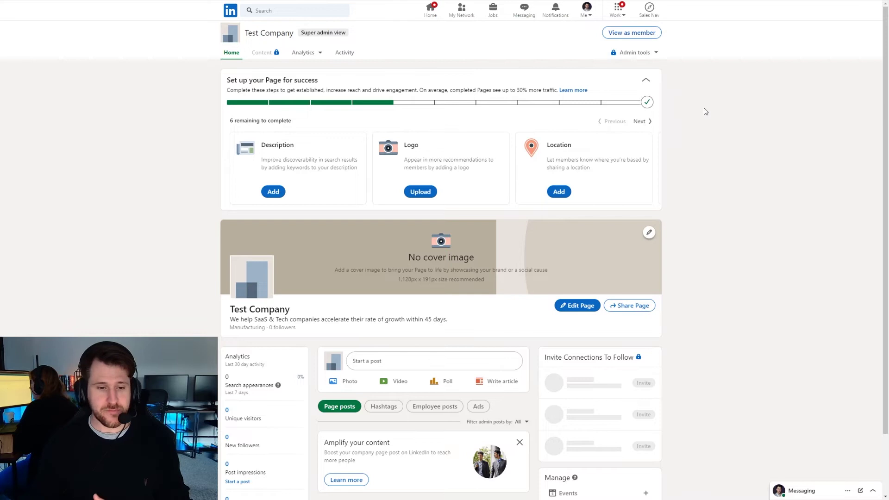
# - Scroll through the new Test Company admin page to review its setup checklist cards
pyautogui.scroll(-3, 699, 167)
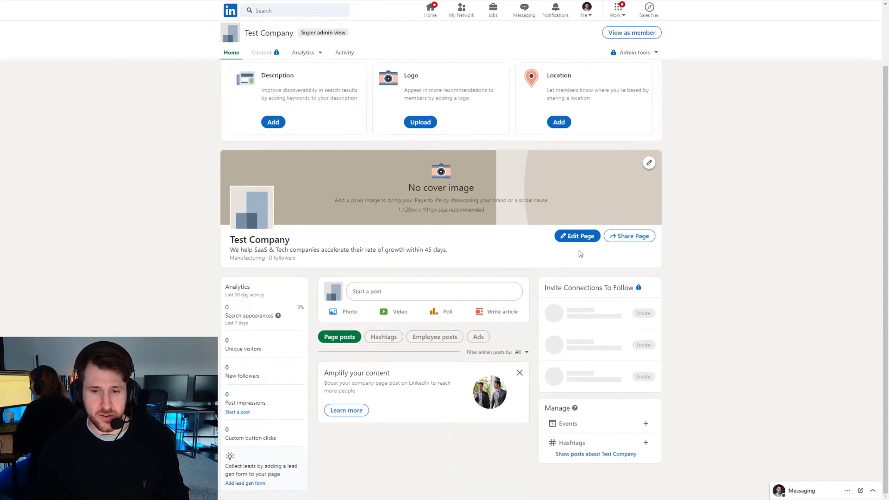
pyautogui.scroll(3, 293, 211)
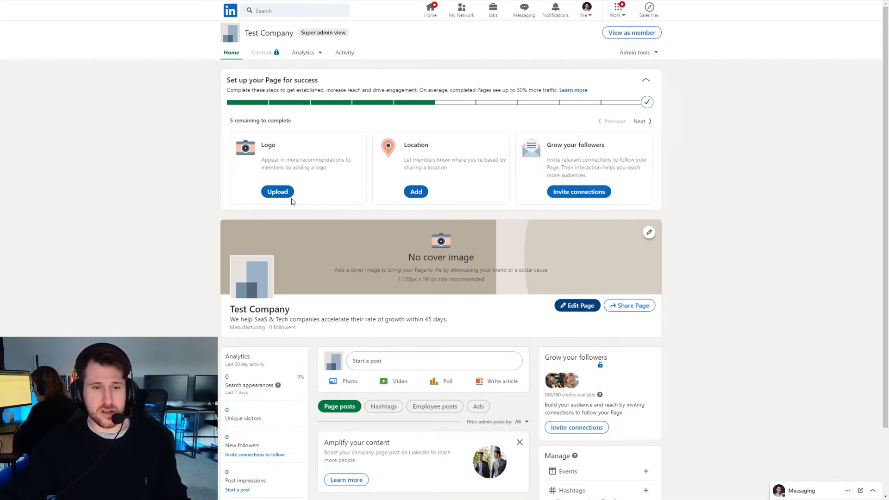
# - In Edit Page, step through Page info, Buttons, Overview, Workplace, Commitments and Locations to Lead gen form
pyautogui.click(578, 306)
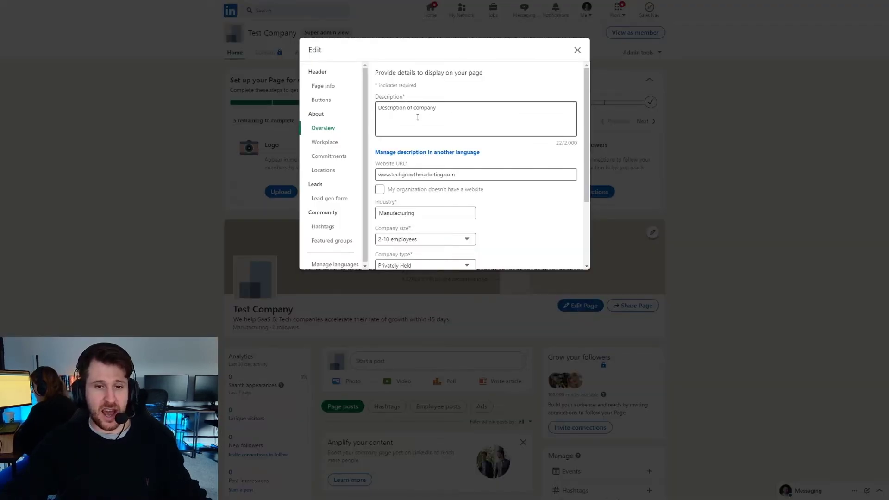
pyautogui.click(332, 88)
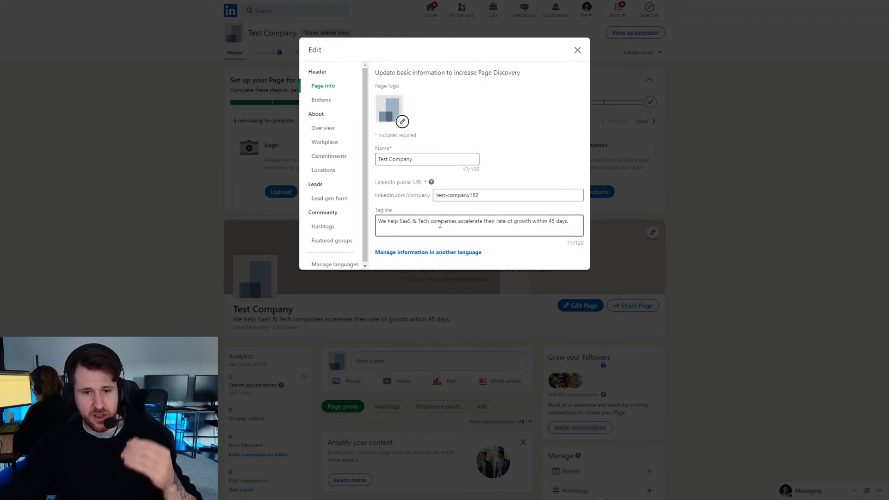
pyautogui.click(331, 99)
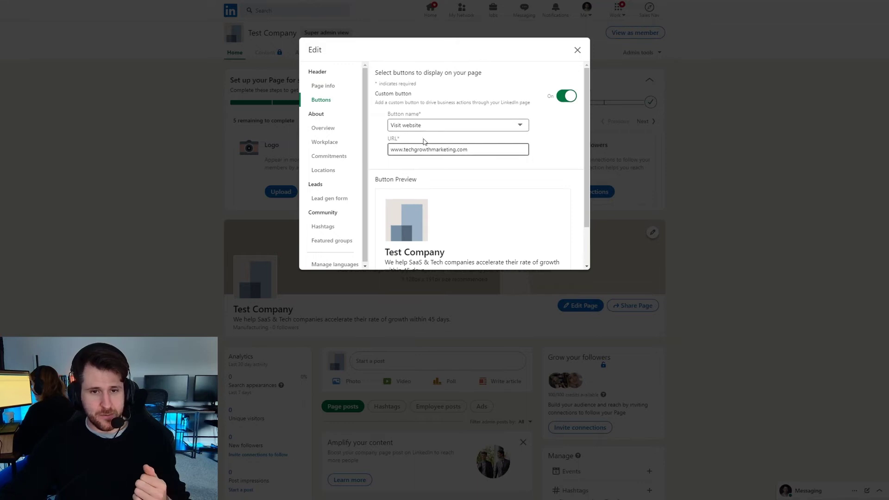
pyautogui.scroll(-2, 423, 144)
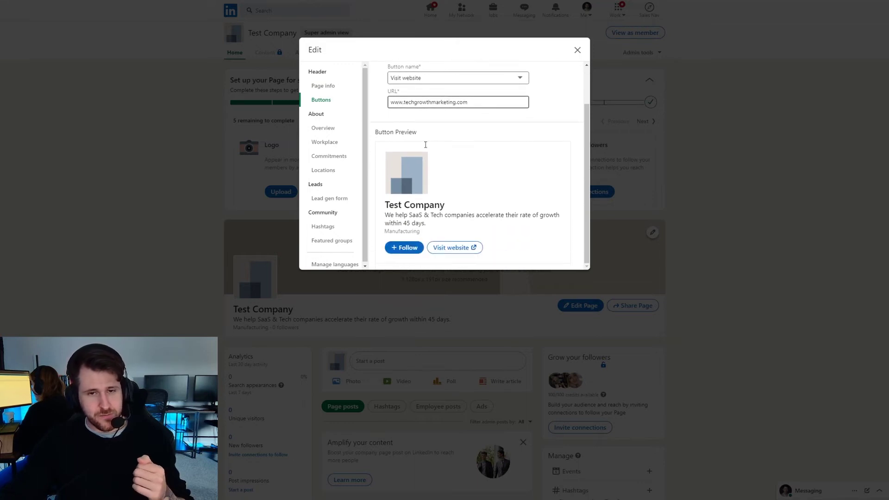
pyautogui.click(323, 128)
pyautogui.click(332, 143)
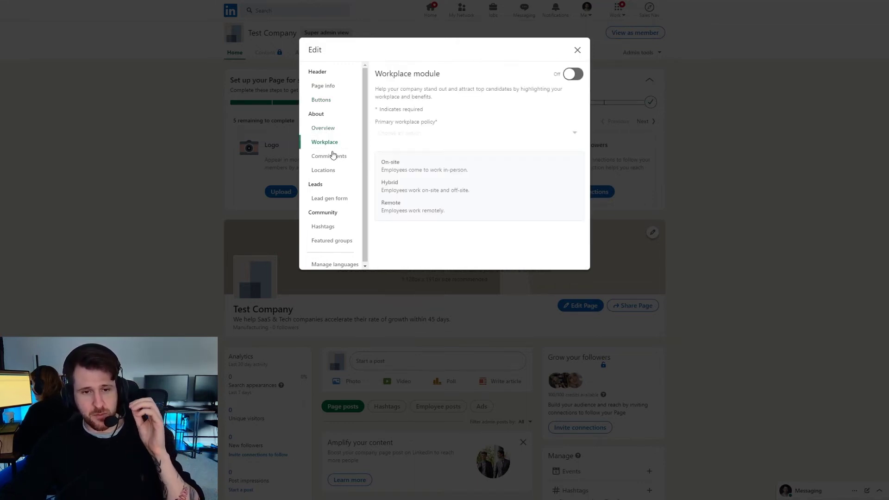
pyautogui.click(333, 158)
pyautogui.click(329, 171)
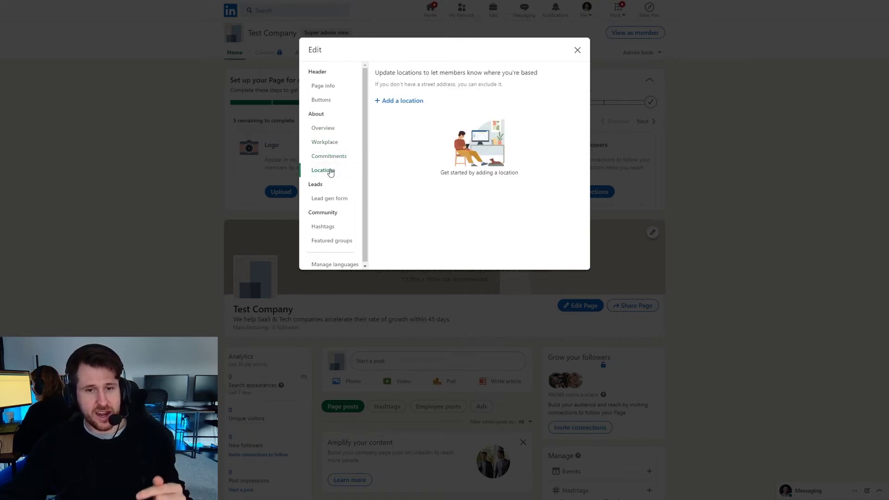
pyautogui.click(326, 197)
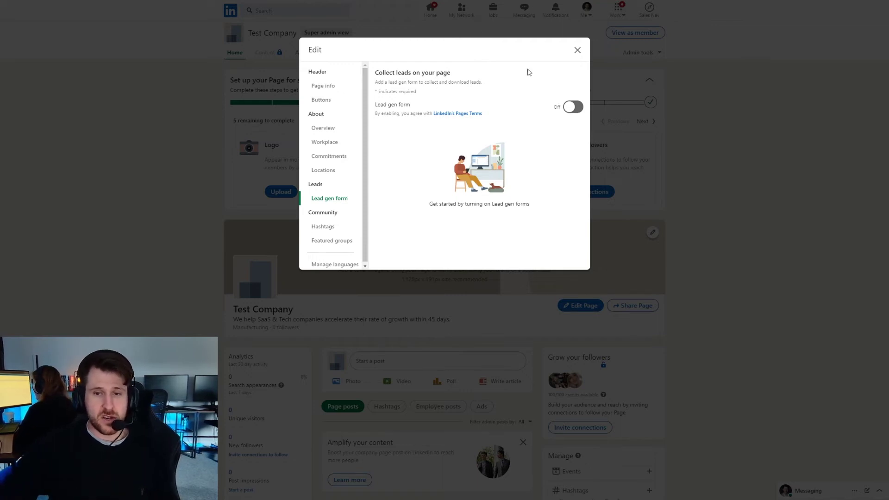
# - Switch the lead gen form On with 'Request free demo' as its call to action
pyautogui.click(573, 108)
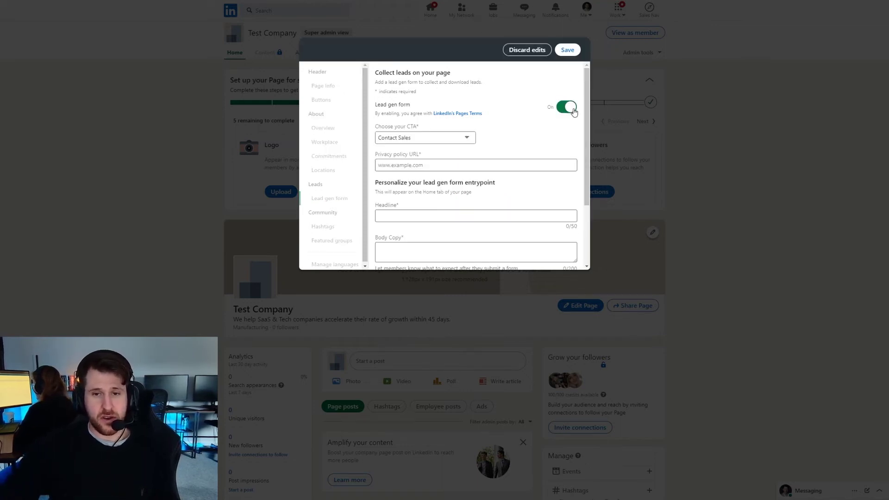
pyautogui.scroll(-2, 416, 153)
pyautogui.scroll(1, 429, 117)
pyautogui.scroll(1, 429, 116)
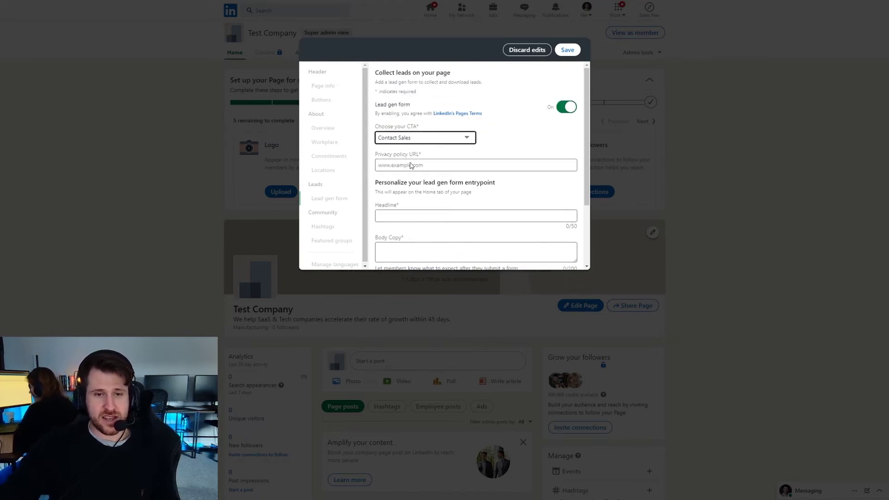
pyautogui.click(412, 161)
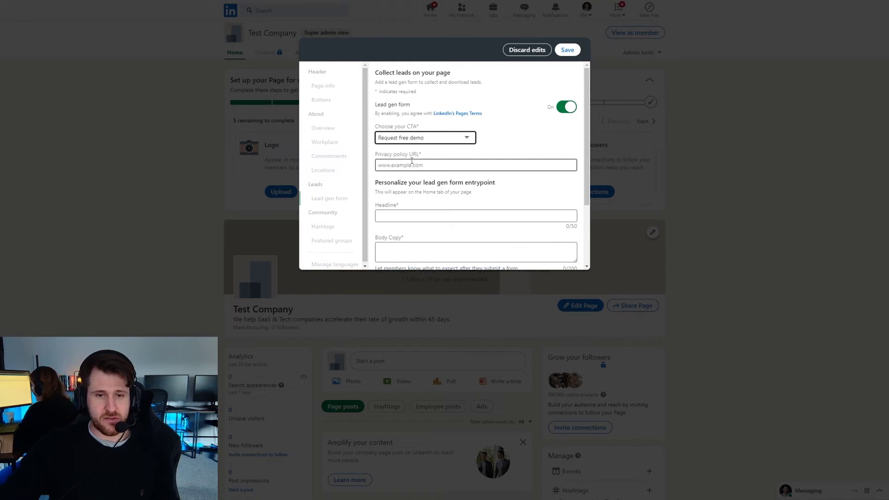
pyautogui.click(421, 167)
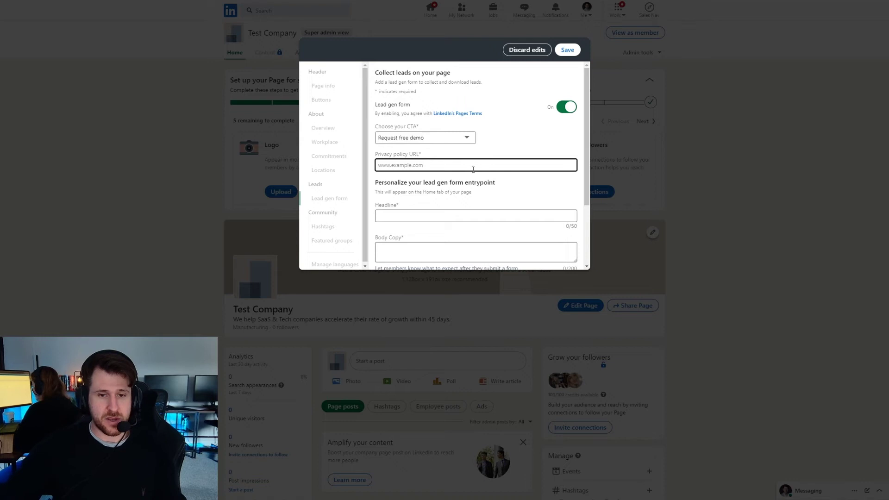
pyautogui.scroll(-2, 473, 170)
# - Enter headline 'Request your demo of our software today' and body 'By the end of thsi demo you will know how to'
pyautogui.click(416, 138)
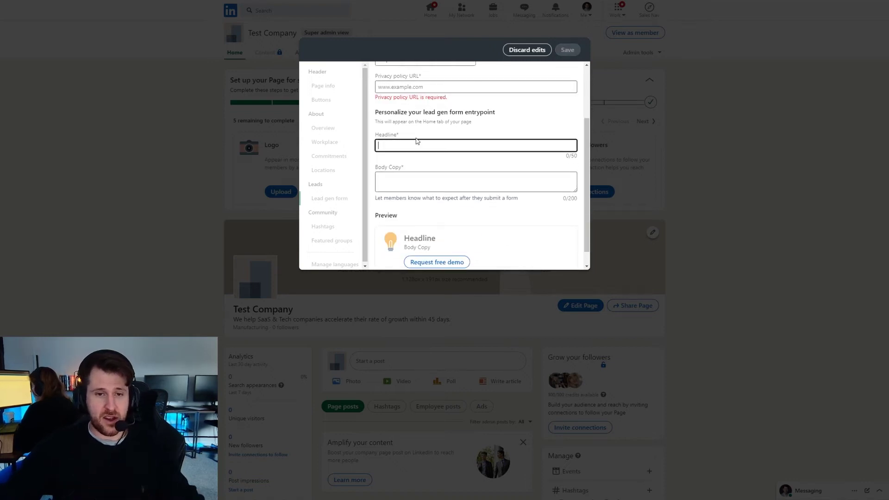
pyautogui.write('Request ')
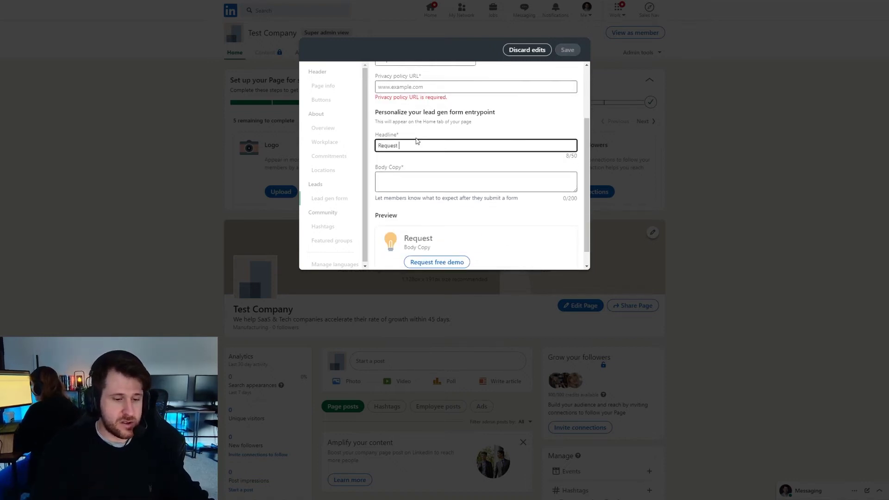
pyautogui.write('your demo of our ')
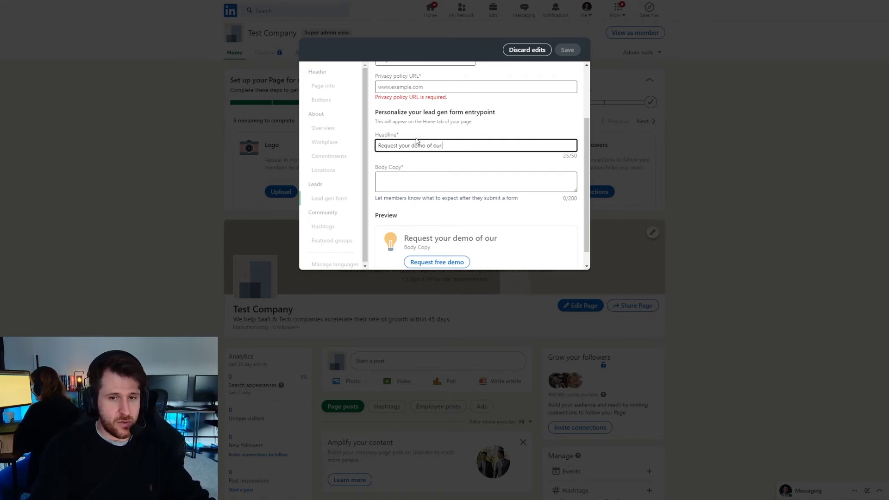
pyautogui.write('soft')
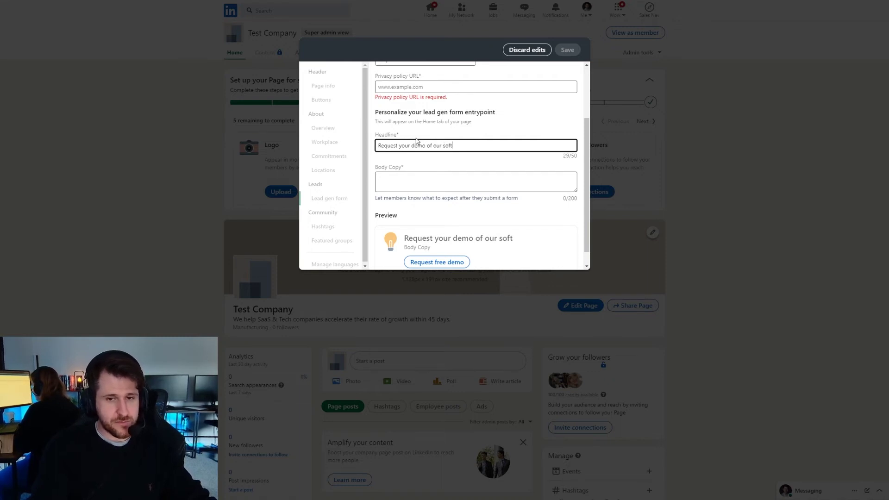
pyautogui.write('ware today')
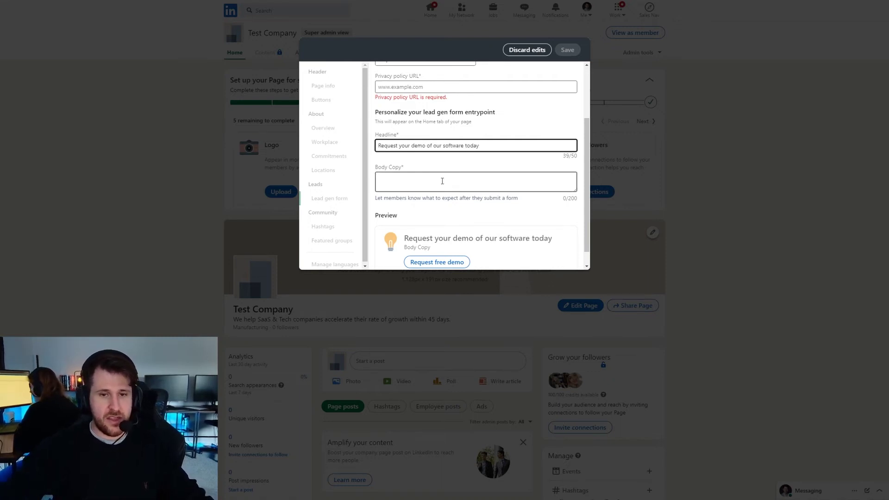
pyautogui.click(439, 181)
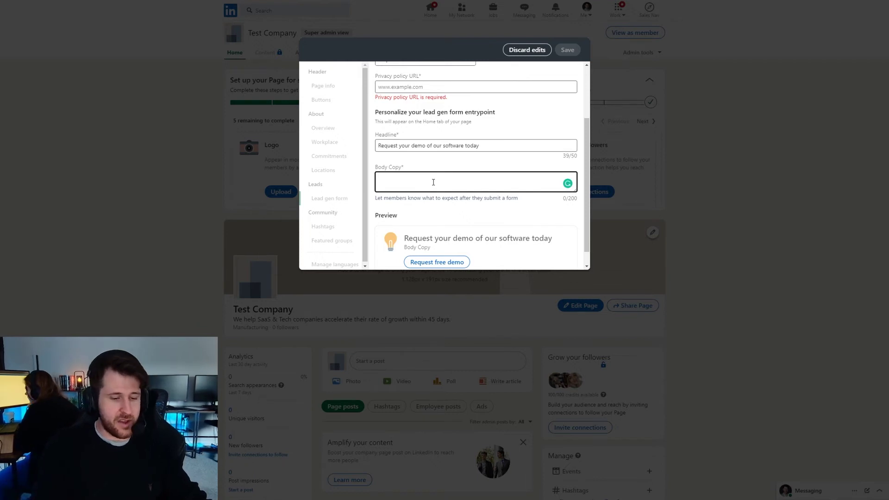
pyautogui.write('By the end of ths')
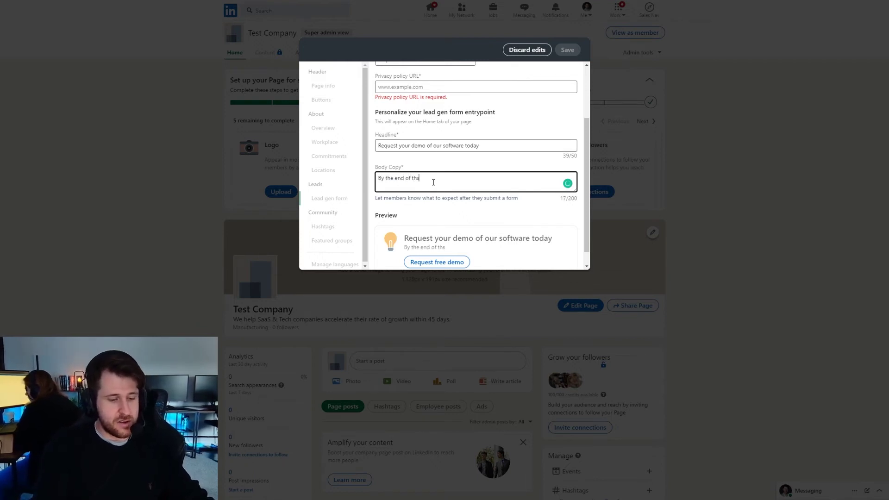
pyautogui.write('i demo you will ')
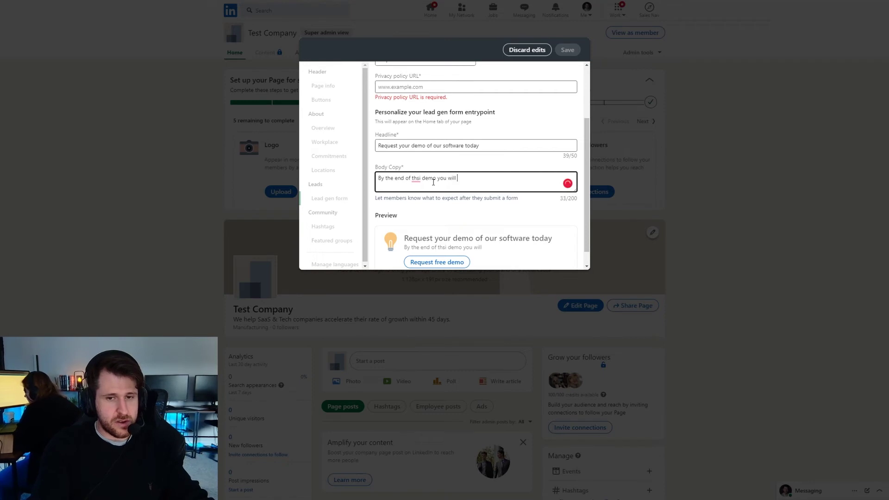
pyautogui.write('know how to...')
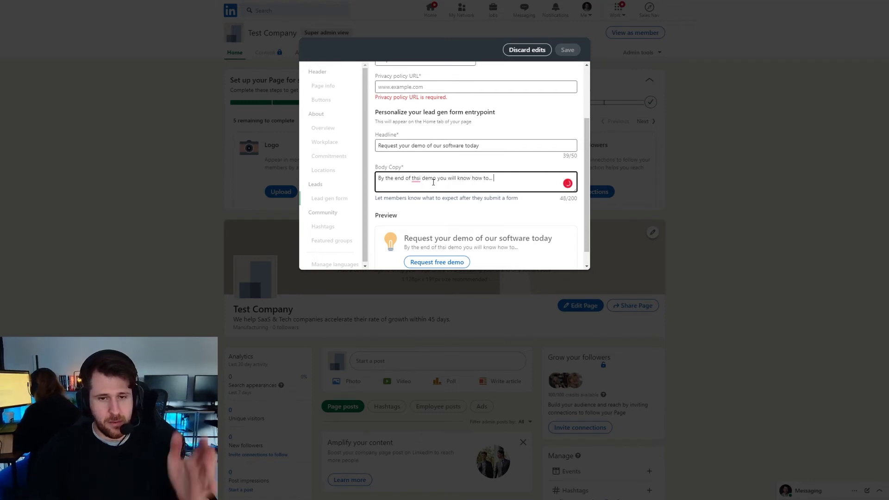
pyautogui.scroll(-1, 461, 179)
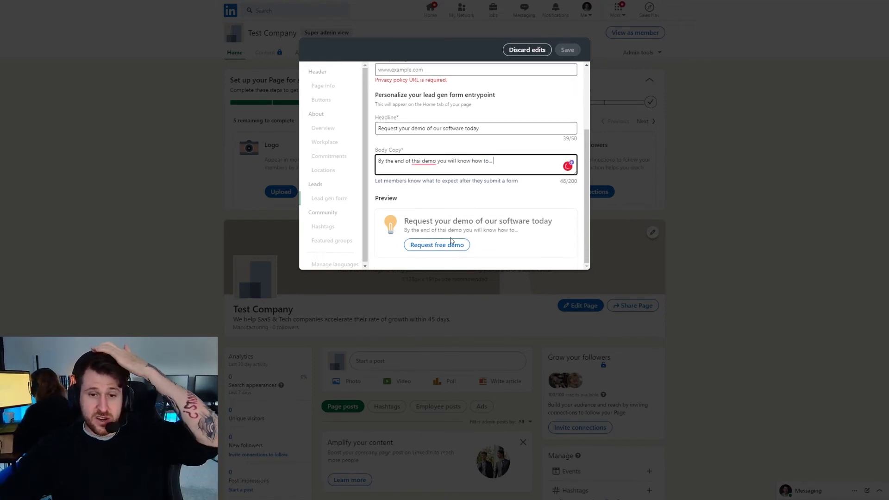
pyautogui.scroll(4, 514, 107)
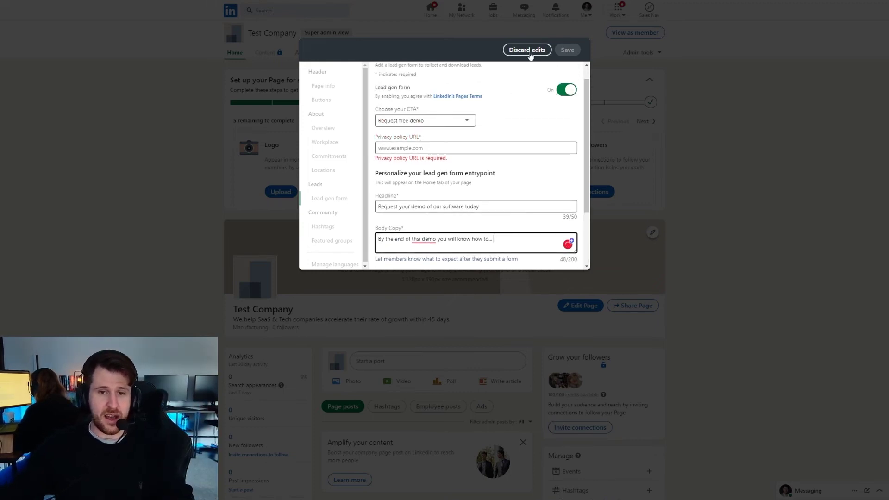
pyautogui.scroll(-1, 440, 116)
pyautogui.scroll(2, 388, 143)
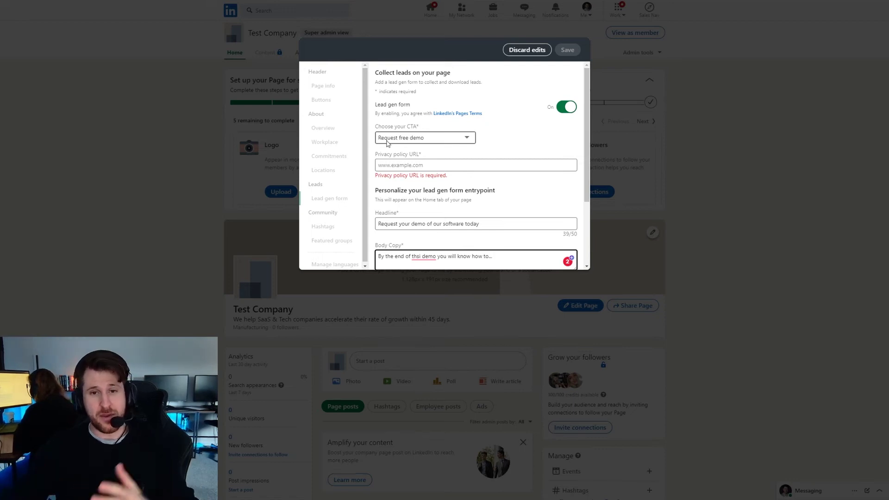
# - Discard the lead gen form edits and close the Edit dialog
pyautogui.click(524, 50)
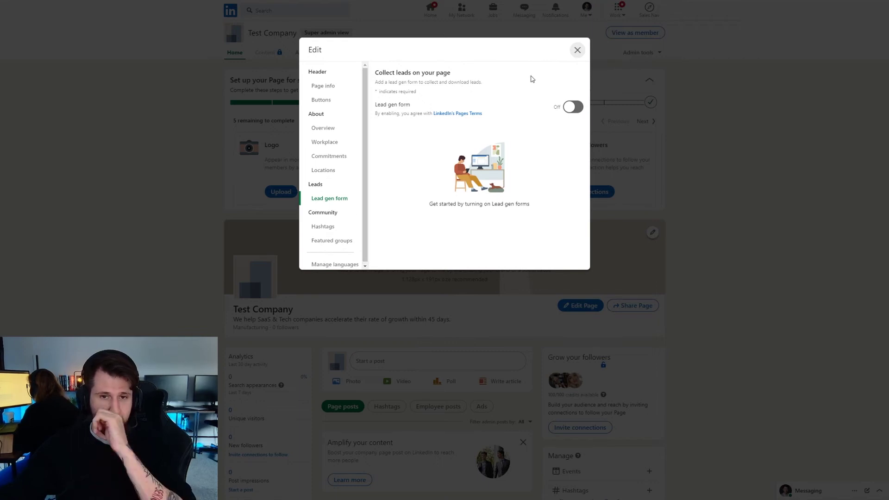
pyautogui.click(577, 50)
pyautogui.scroll(-2, 551, 337)
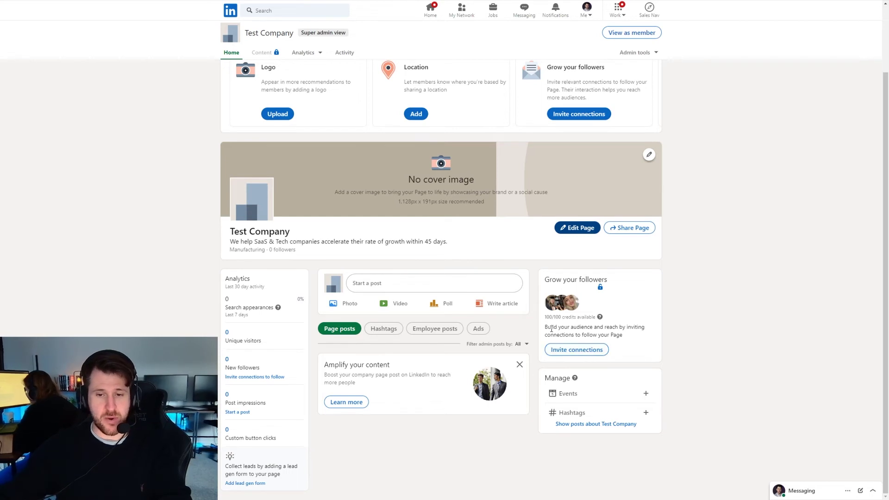
# - Pick five connections to invite, then close the invite dialog and confirm discarding the selection
pyautogui.click(579, 349)
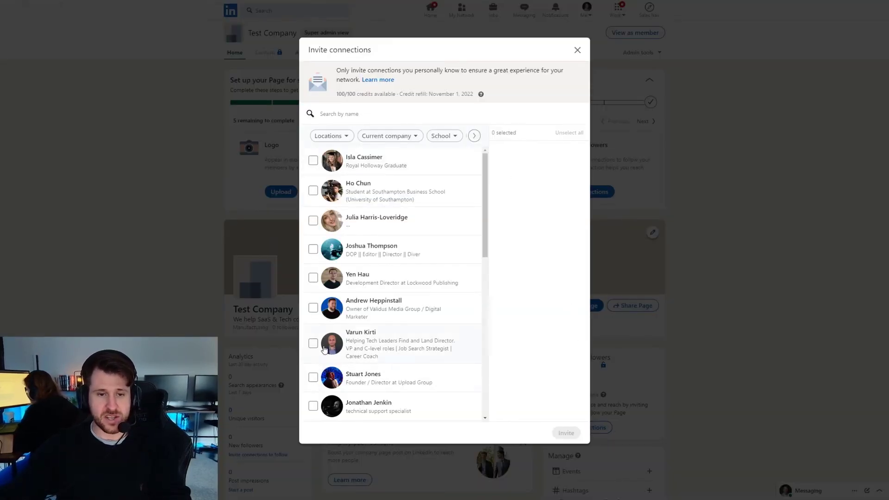
pyautogui.click(313, 161)
pyautogui.click(313, 190)
pyautogui.click(314, 221)
pyautogui.click(313, 249)
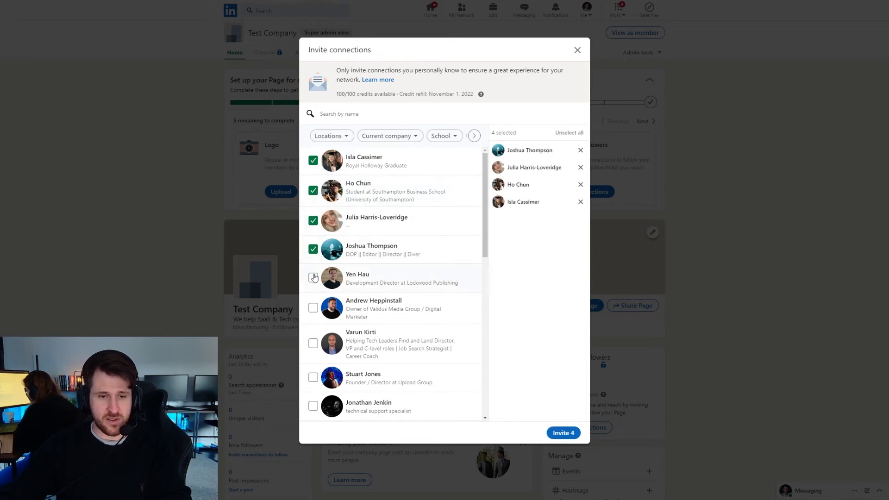
pyautogui.click(313, 278)
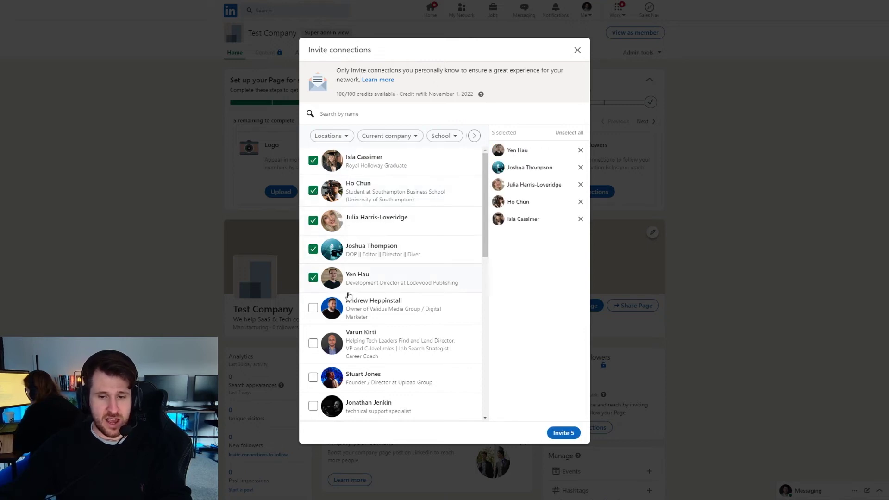
pyautogui.click(576, 51)
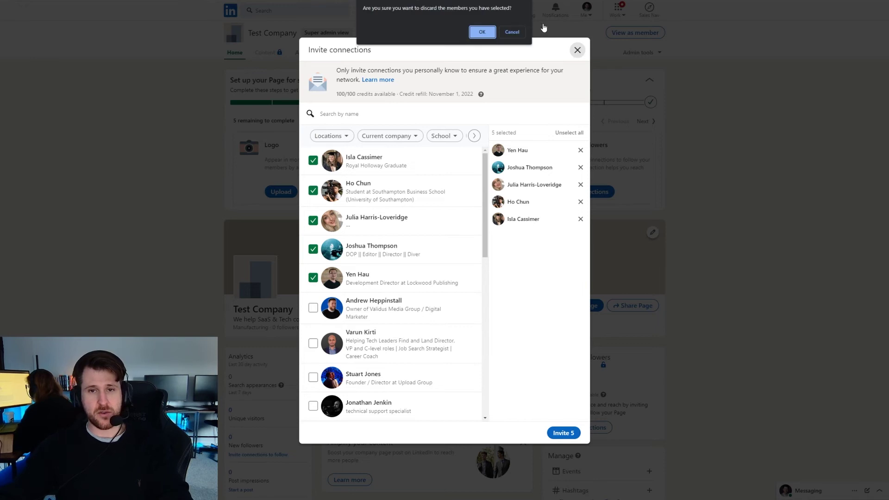
pyautogui.click(481, 32)
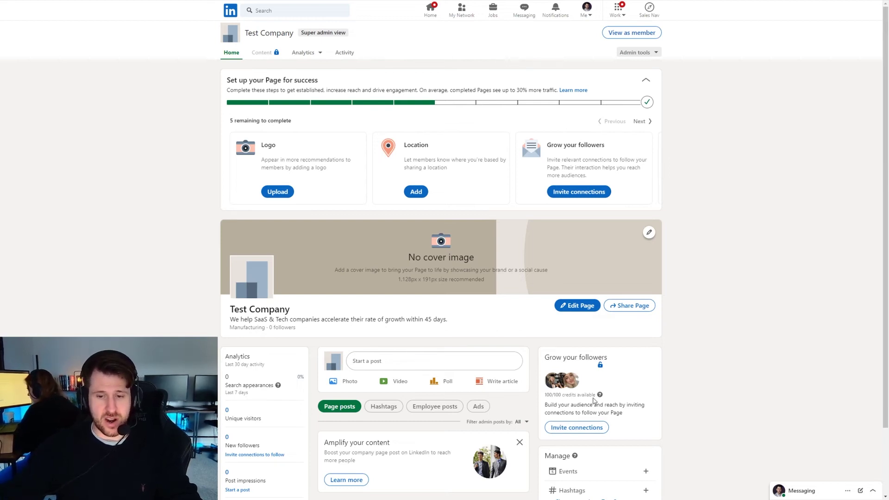
pyautogui.moveTo(599, 395)
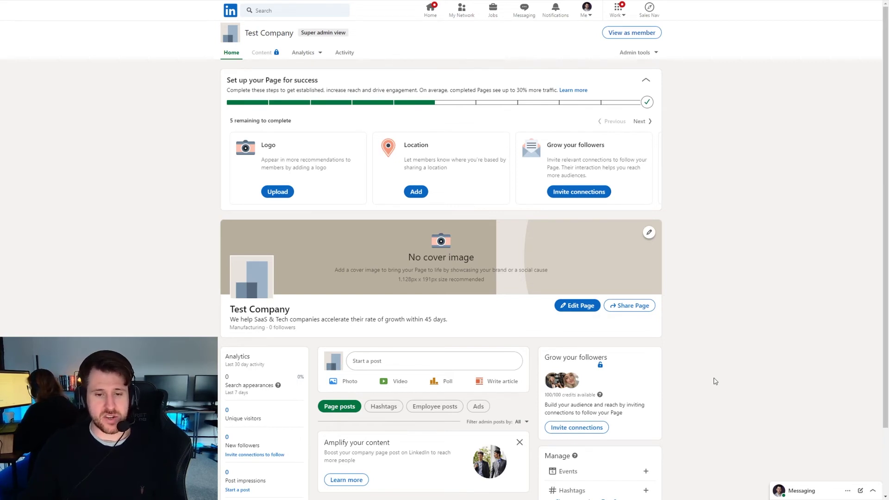
# - Publish the post 'This is my first post' and dismiss the success message
pyautogui.scroll(-2, 745, 331)
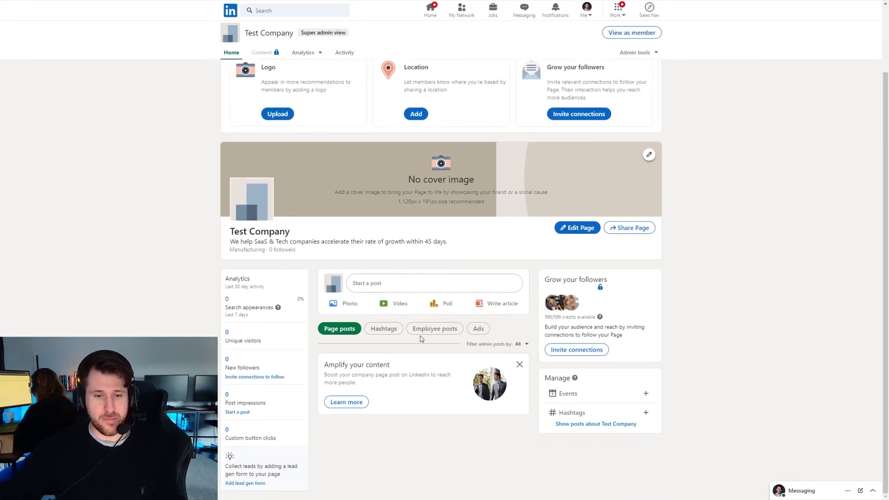
pyautogui.click(386, 284)
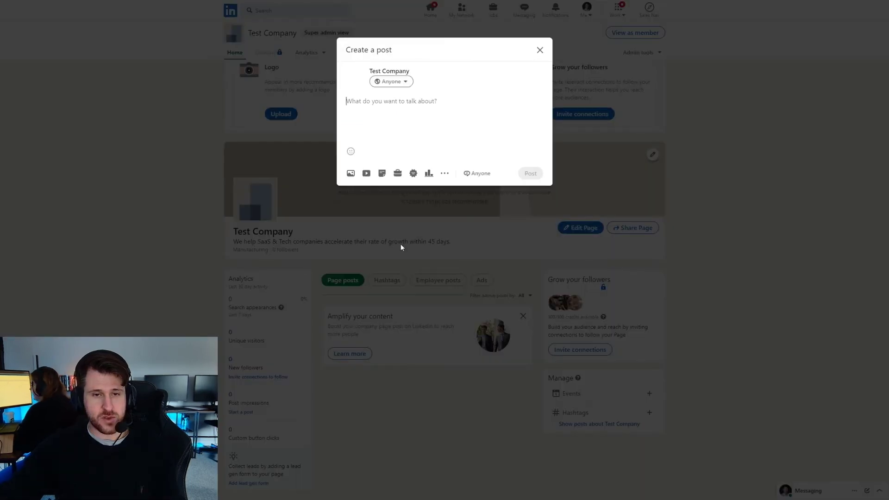
pyautogui.write('This ')
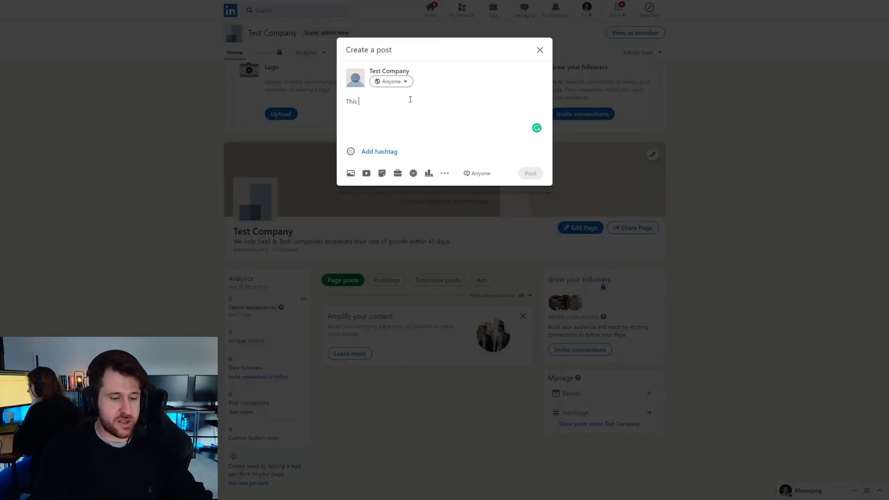
pyautogui.write('is my first p')
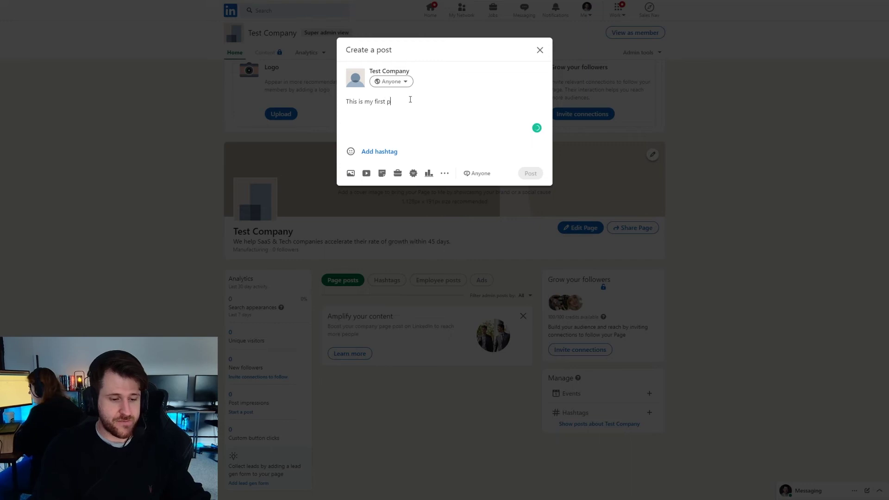
pyautogui.write('ort')
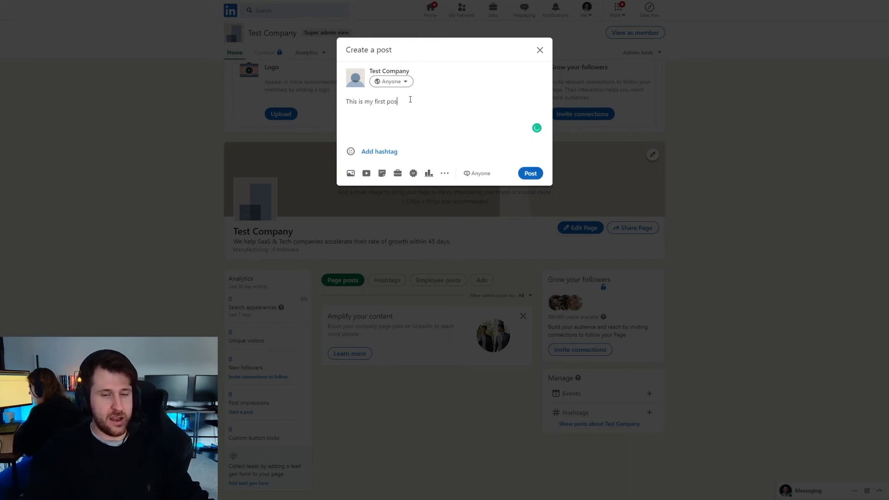
pyautogui.click(531, 173)
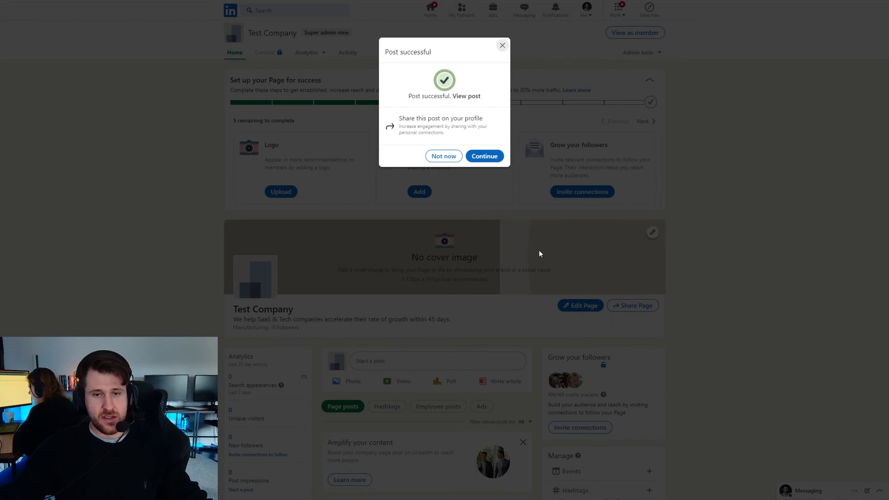
pyautogui.click(502, 45)
pyautogui.scroll(-3, 438, 375)
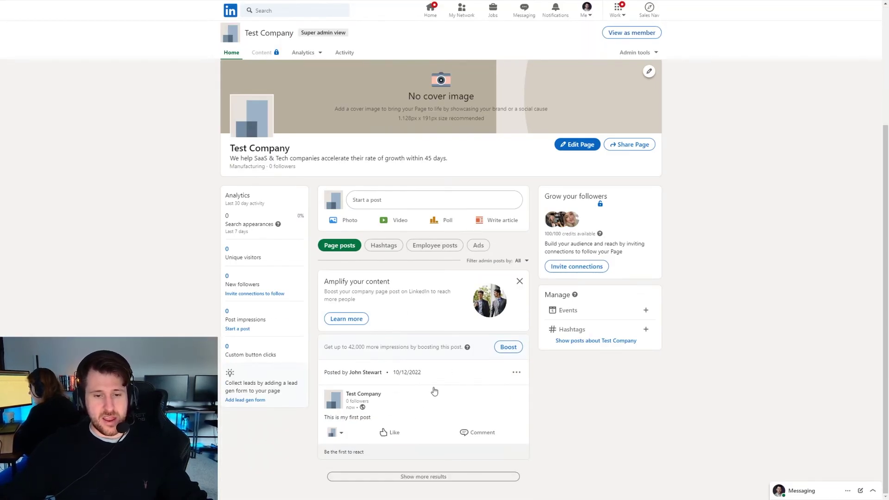
# - Pin the new post to the top of the Test Company page
pyautogui.click(513, 374)
pyautogui.click(469, 422)
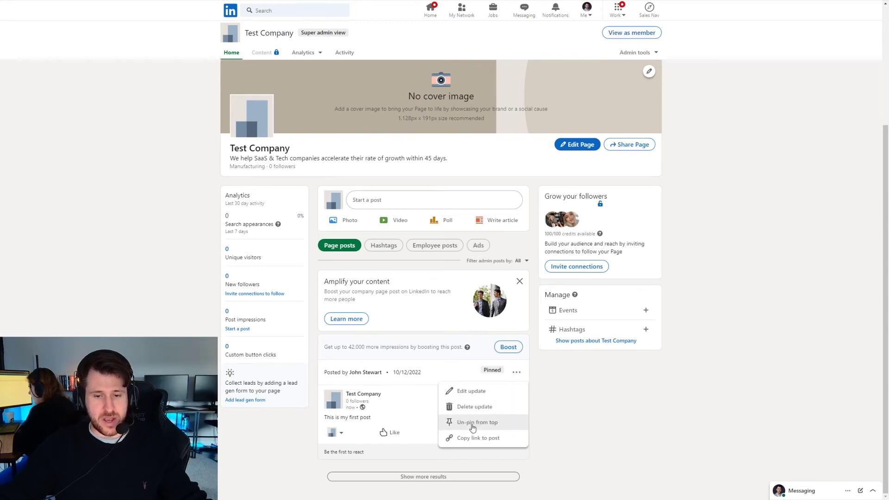
pyautogui.click(577, 411)
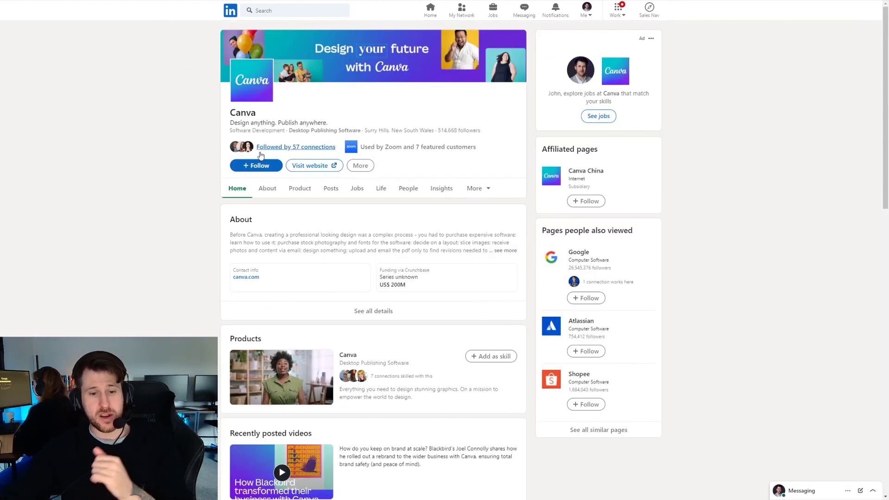
# - Show Canva's posts feed and scroll through its recent posts
pyautogui.click(329, 190)
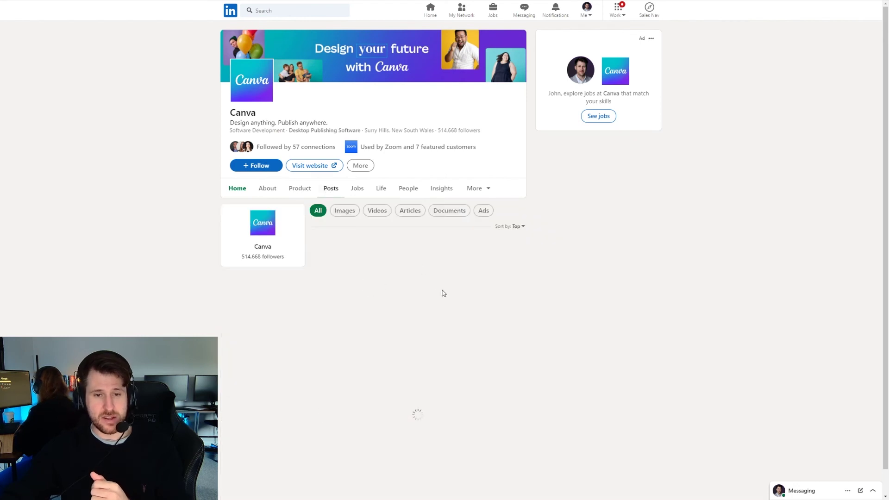
pyautogui.scroll(-5, 443, 287)
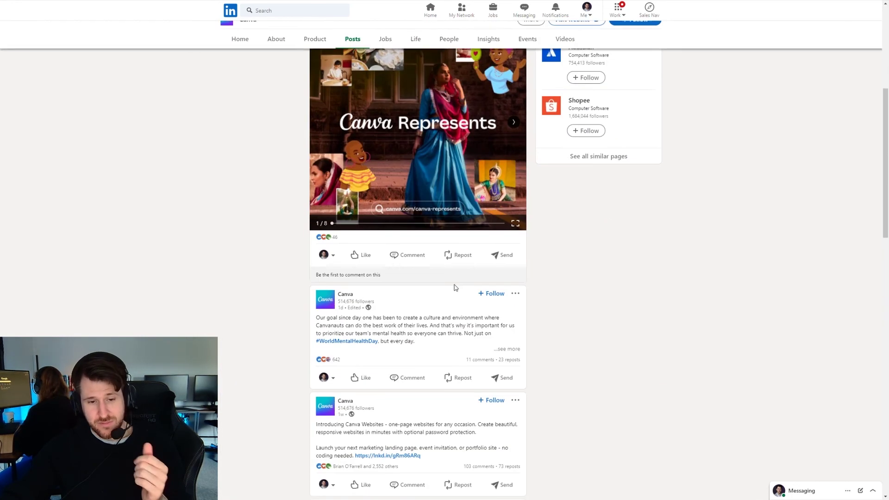
pyautogui.scroll(5, 471, 298)
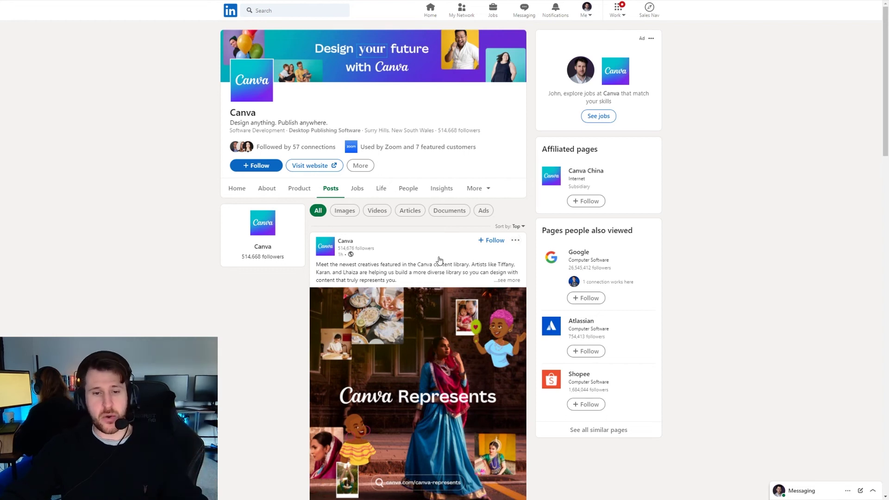
pyautogui.scroll(-10, 388, 254)
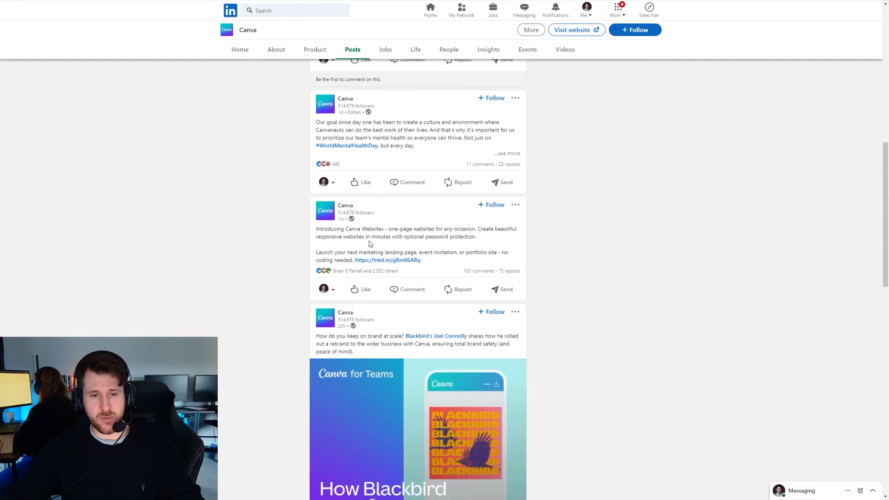
pyautogui.scroll(-2, 377, 248)
pyautogui.scroll(10, 381, 289)
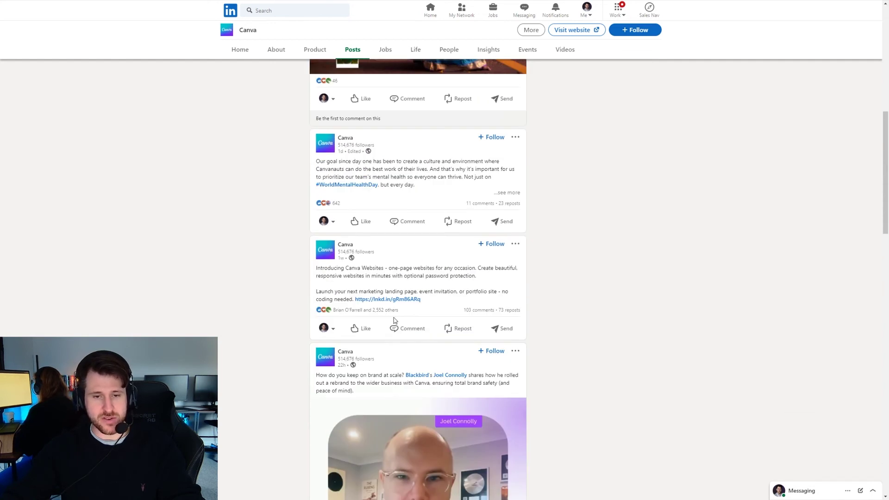
pyautogui.scroll(2, 400, 324)
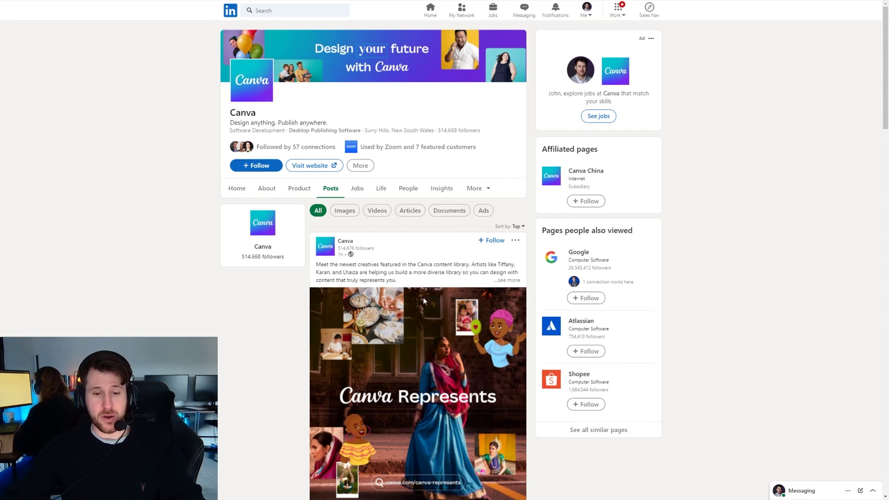
# - Filter Canva's posts feed to show only its ads
pyautogui.moveTo(460, 399)
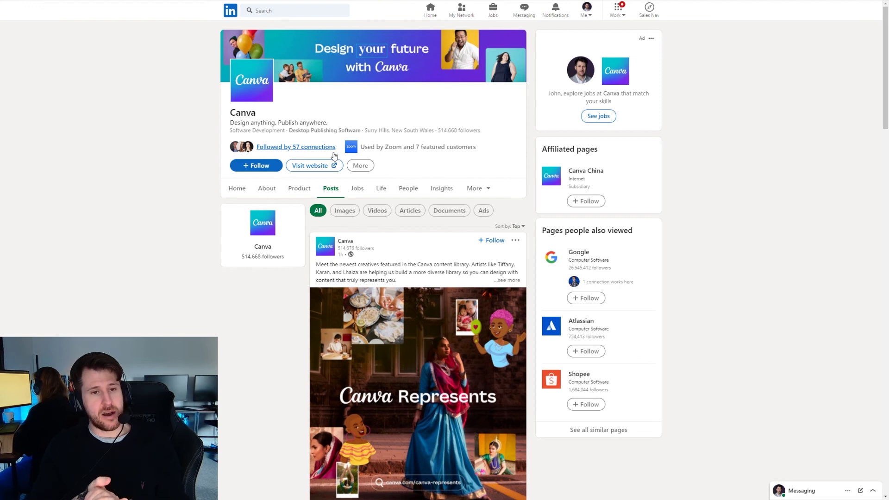
pyautogui.click(360, 165)
pyautogui.scroll(-9, 212, 227)
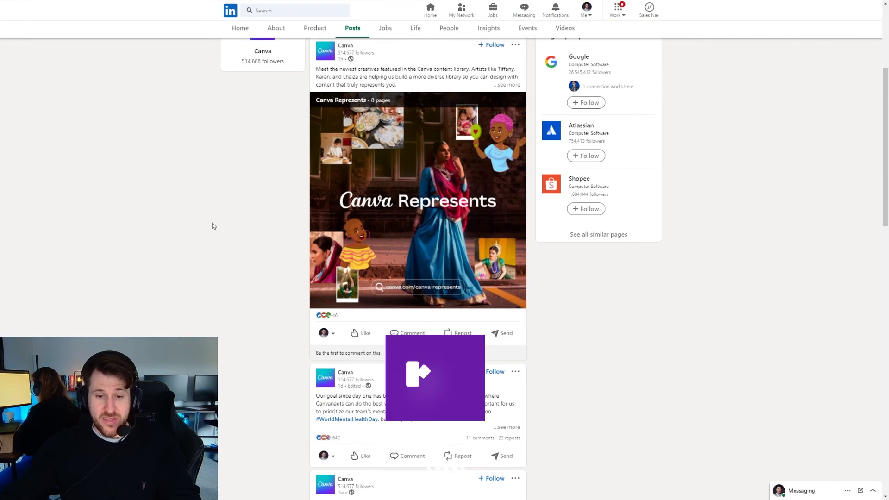
pyautogui.scroll(7, 236, 268)
pyautogui.scroll(2, 245, 262)
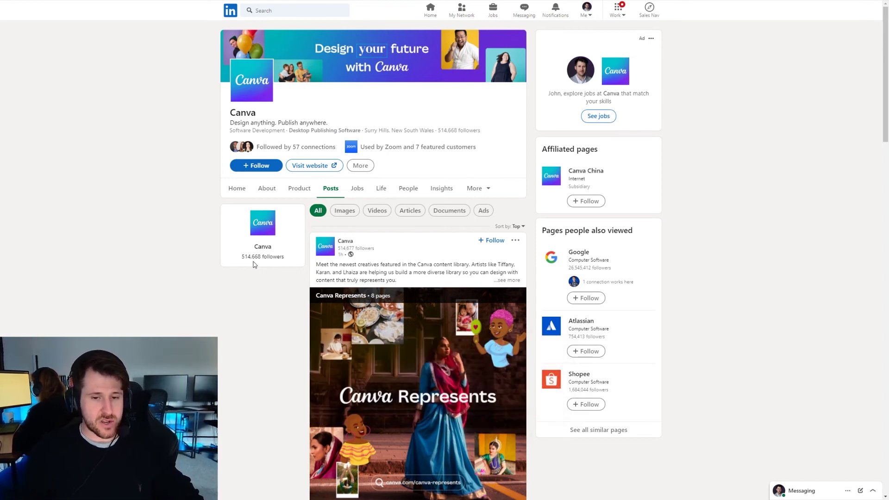
pyautogui.click(482, 213)
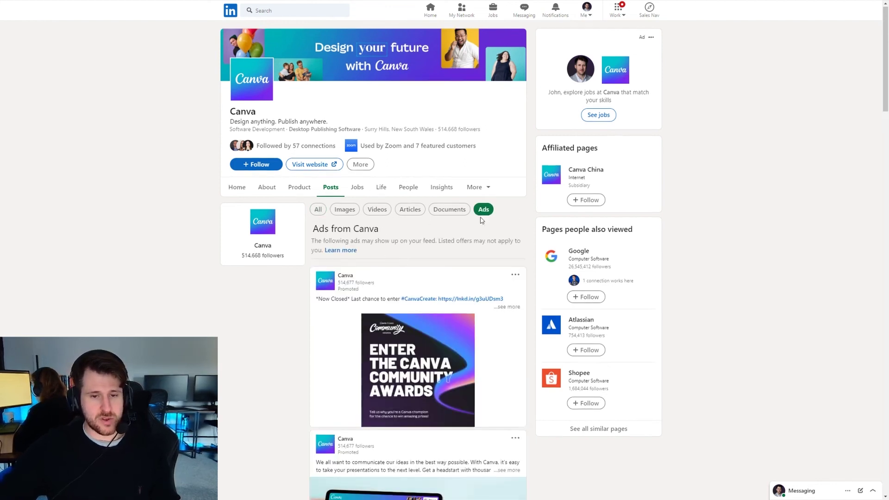
pyautogui.scroll(-10, 458, 231)
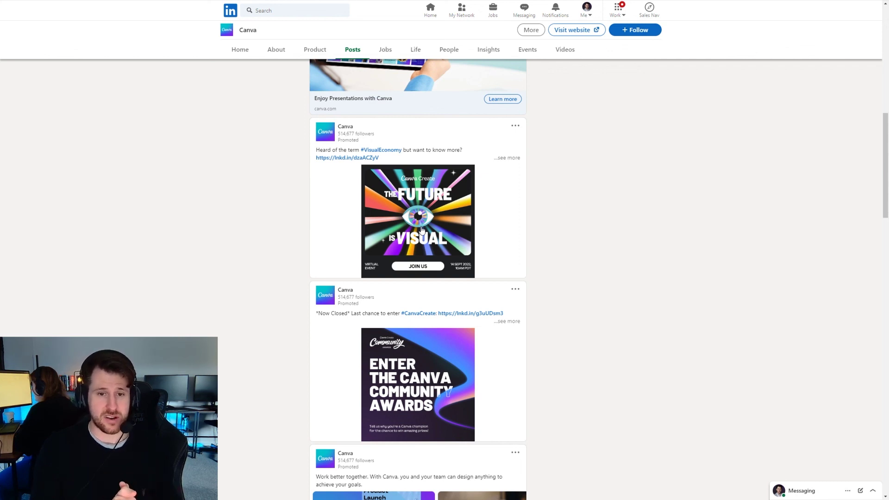
pyautogui.scroll(10, 476, 232)
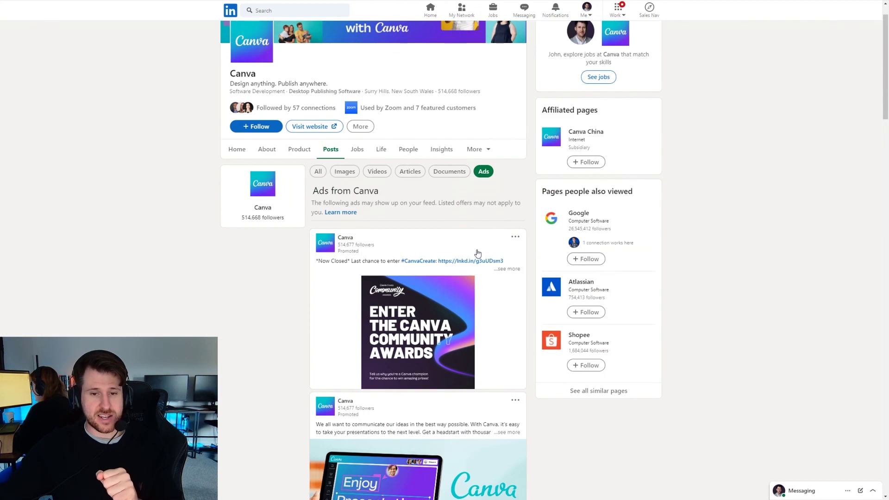